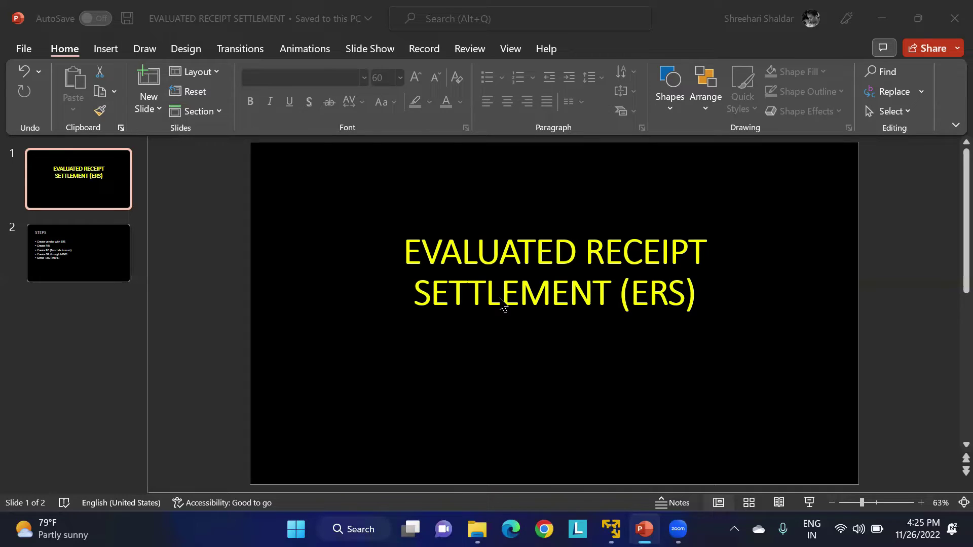
- View the STEPS slide listing the evaluated receipt settlement process
{"action": "left_click", "coordinate": [80, 255]}
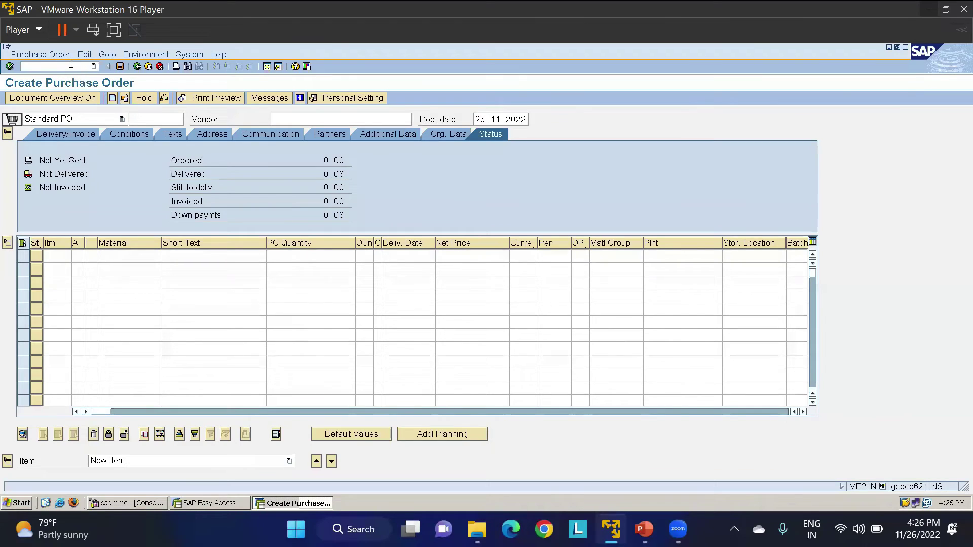
- Switch to SAP, leave the purchase order transaction, and start material creation with transaction MM01
{"action": "type", "text": "n"}
{"action": "key", "text": "Return"}
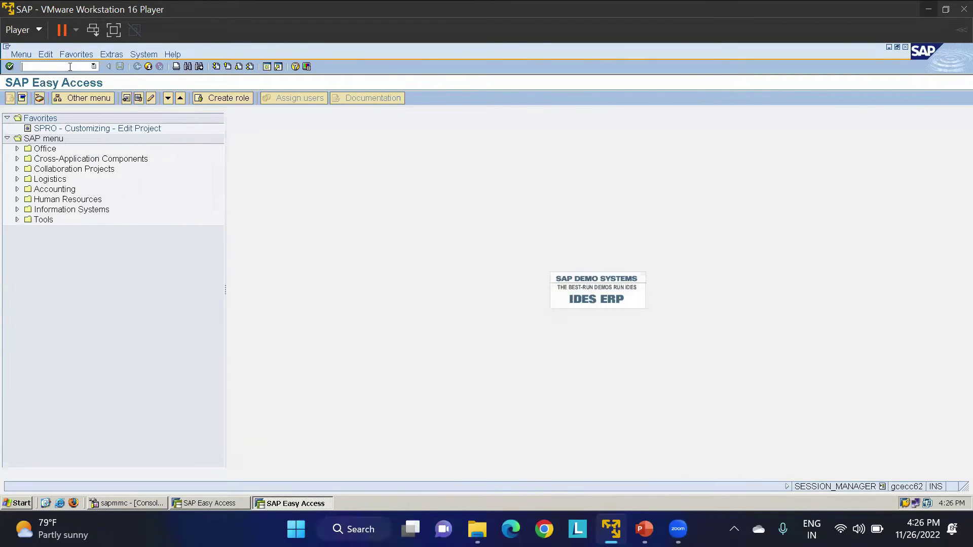
{"action": "type", "text": "mm01"}
{"action": "key", "text": "Return"}
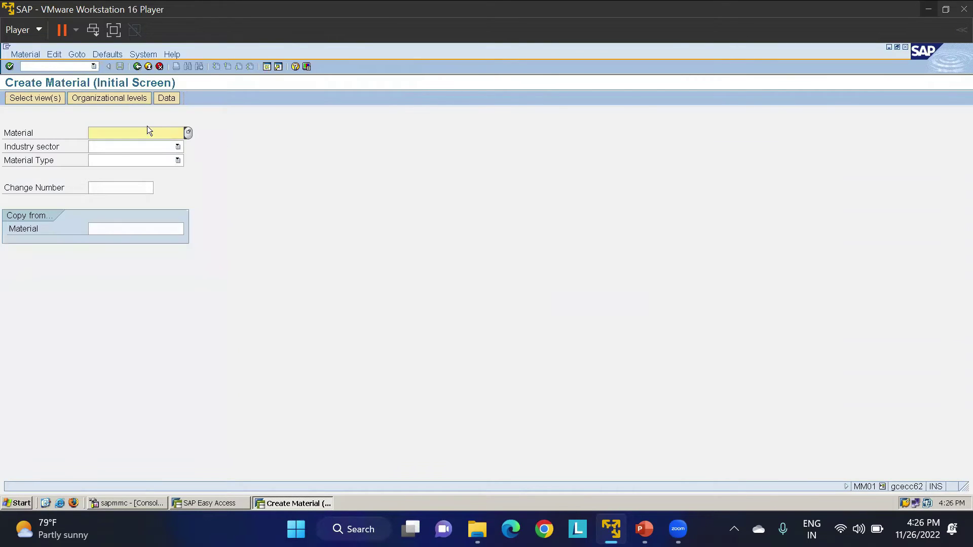
- Set the new material's industry sector to Mechanical Engineering and its material type to LT01 Raw material
{"action": "left_click", "coordinate": [116, 146]}
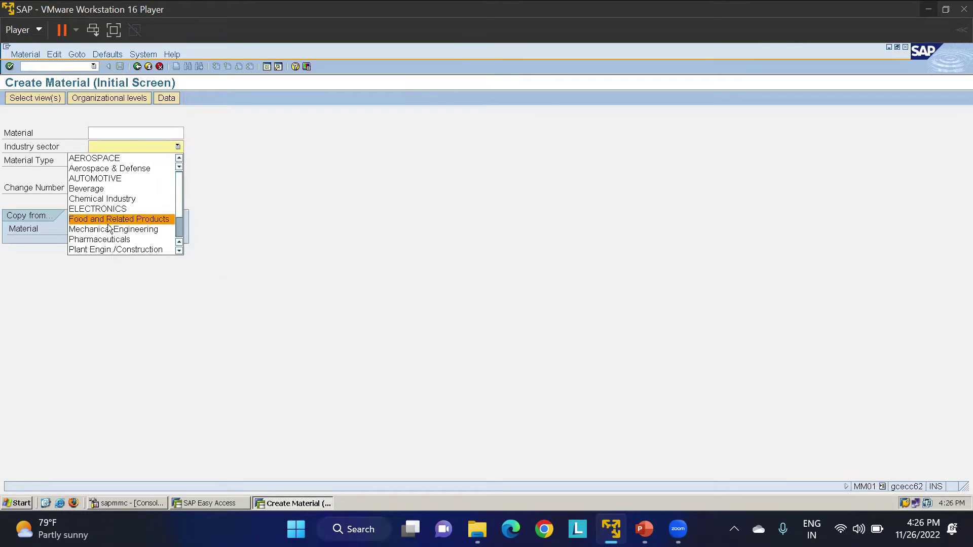
{"action": "left_click", "coordinate": [112, 229]}
{"action": "left_click", "coordinate": [135, 160]}
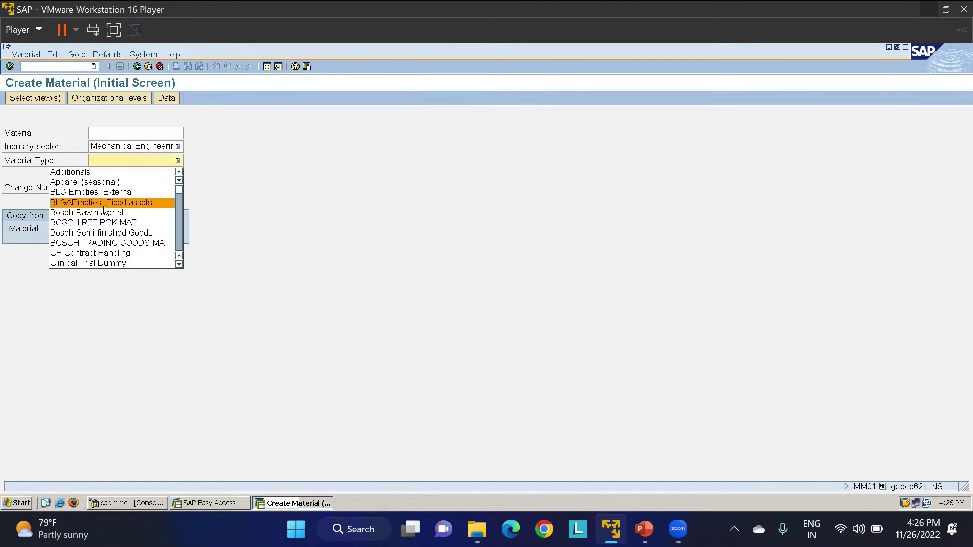
{"action": "scroll", "coordinate": [101, 224], "scroll_direction": "down", "scroll_amount": 3}
{"action": "scroll", "coordinate": [102, 230], "scroll_direction": "down", "scroll_amount": 5}
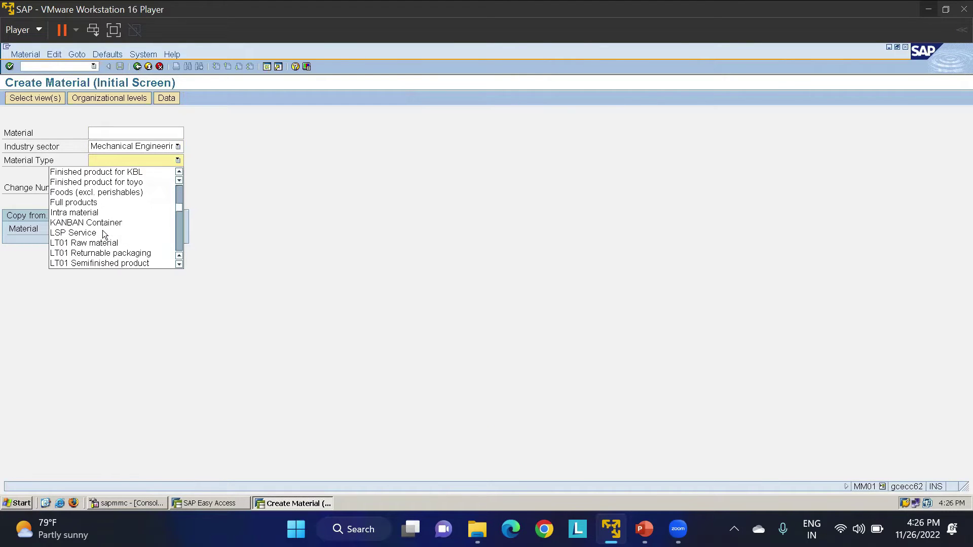
{"action": "left_click", "coordinate": [75, 213]}
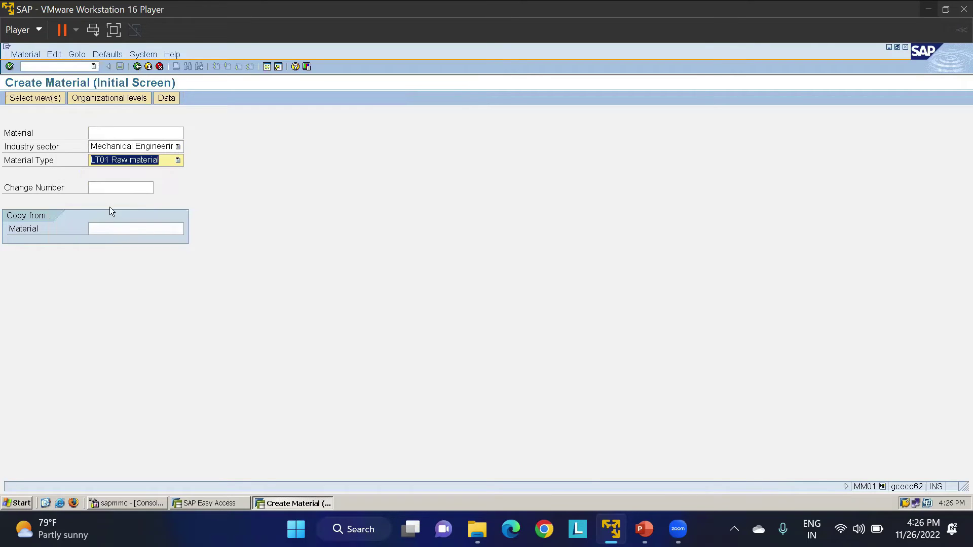
- Accept the preselected material views and set both the plant and the storage location to LT01
{"action": "key", "text": "Return"}
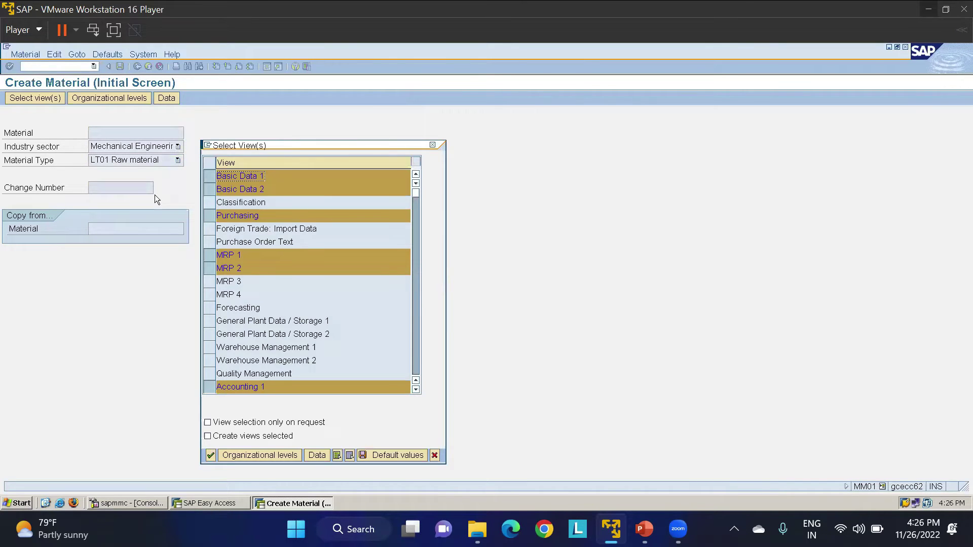
{"action": "key", "text": "Return"}
{"action": "type", "text": "lt01"}
{"action": "key", "text": "Tab"}
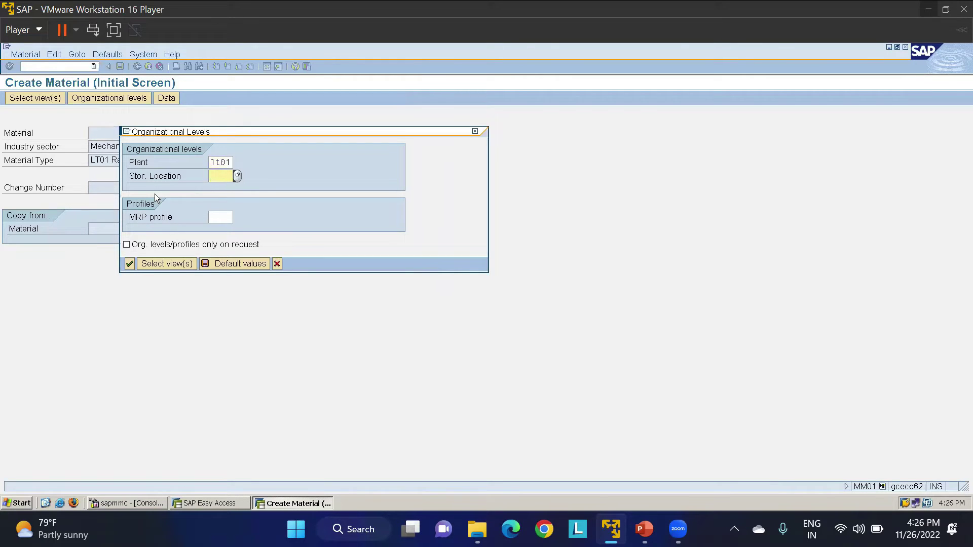
{"action": "type", "text": "LT01"}
{"action": "key", "text": "Return"}
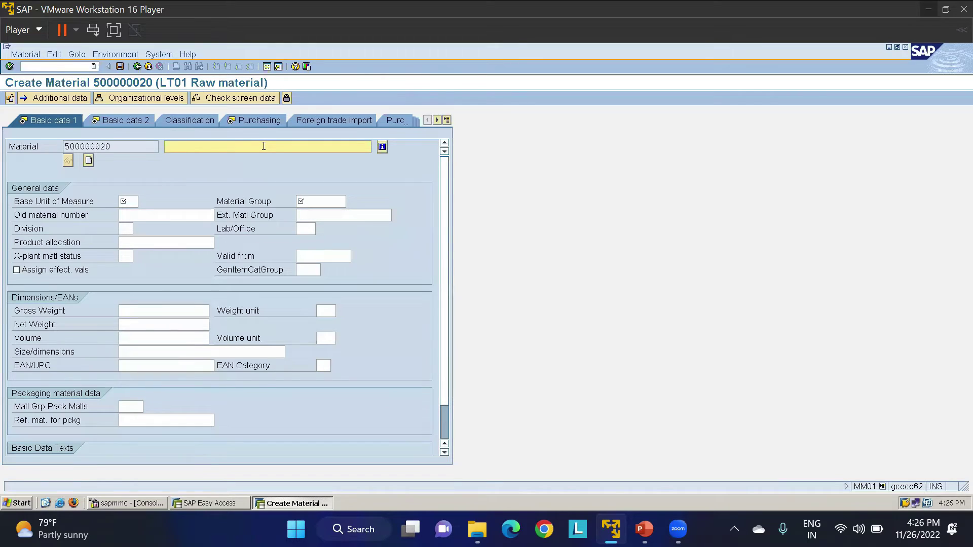
- Fill in the basic data with the description ERS MATERIAL, base unit of measure EA and material group GENERAL
{"action": "type", "text": "ERS MATERIAL"}
{"action": "left_click", "coordinate": [127, 202]}
{"action": "type", "text": "EA"}
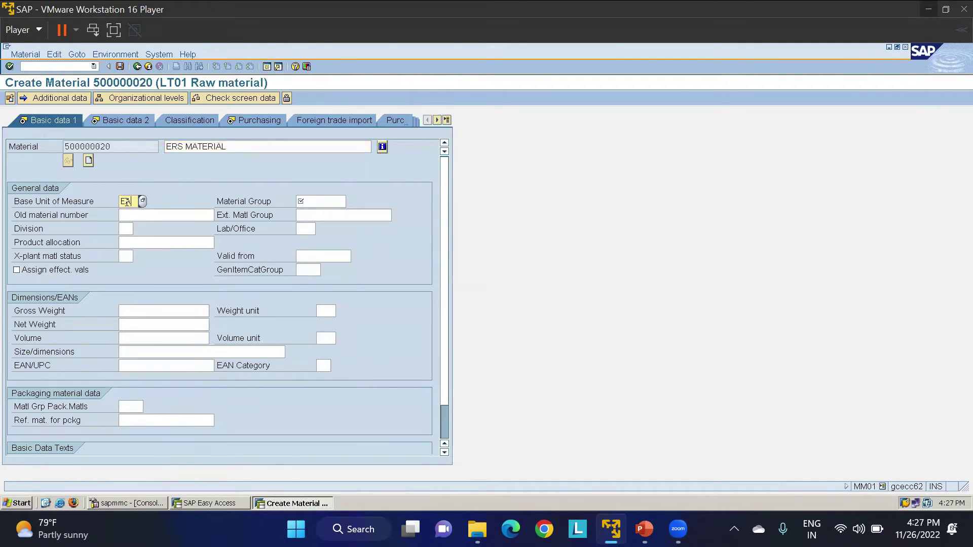
{"action": "key", "text": "Tab"}
{"action": "type", "text": "GENERA"}
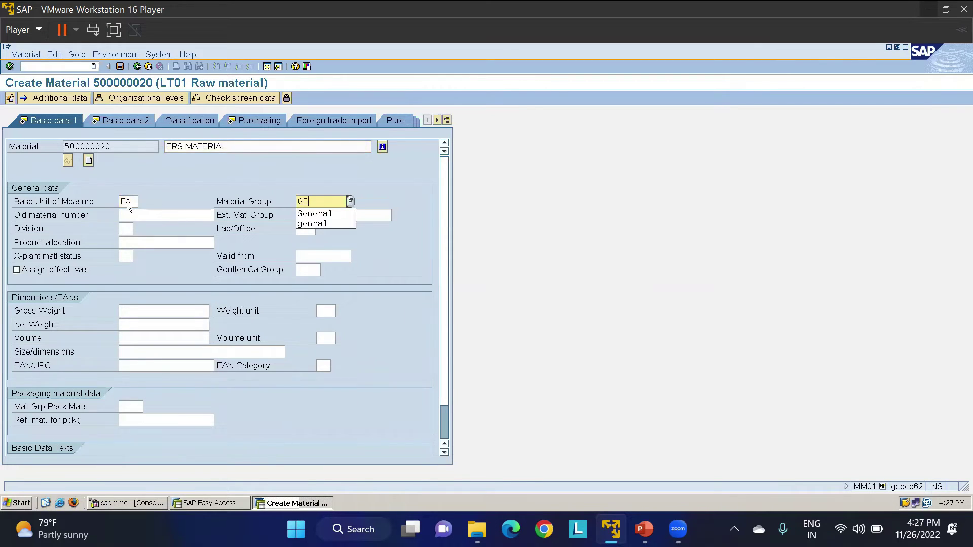
{"action": "key", "text": "Return"}
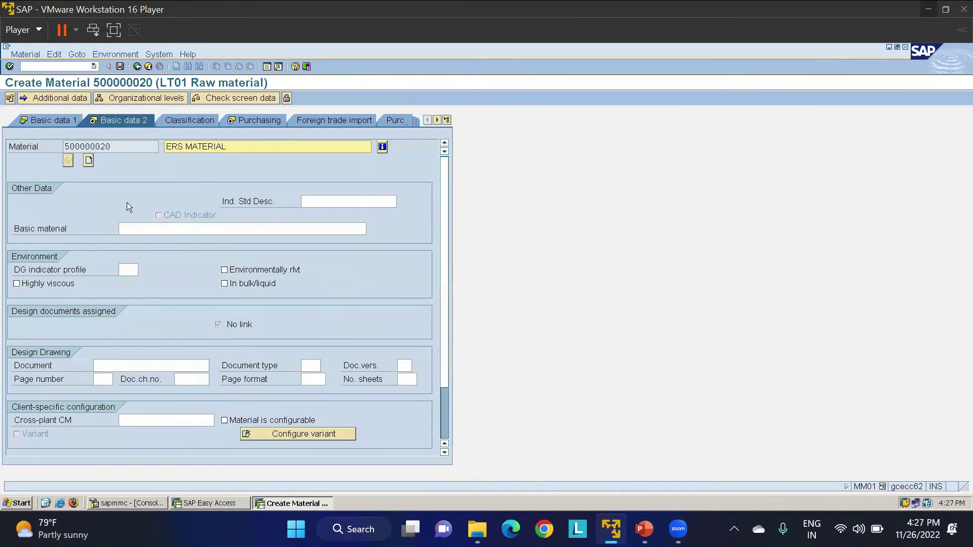
- Set the purchasing group to 000 in the purchasing view and proceed to the MRP 1 view
{"action": "key", "text": "Return"}
{"action": "left_click", "coordinate": [123, 229]}
{"action": "type", "text": "000"}
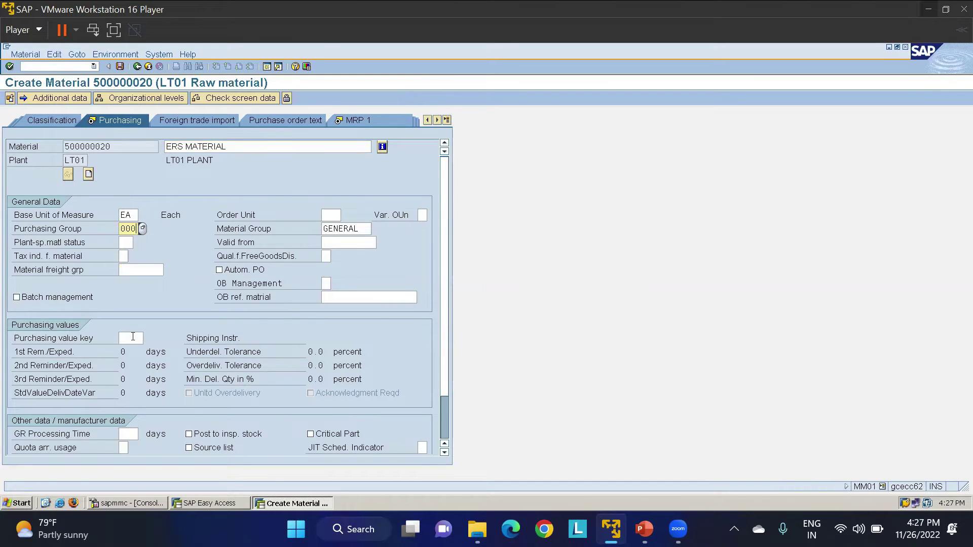
{"action": "left_click", "coordinate": [133, 337]}
{"action": "key", "text": "Return"}
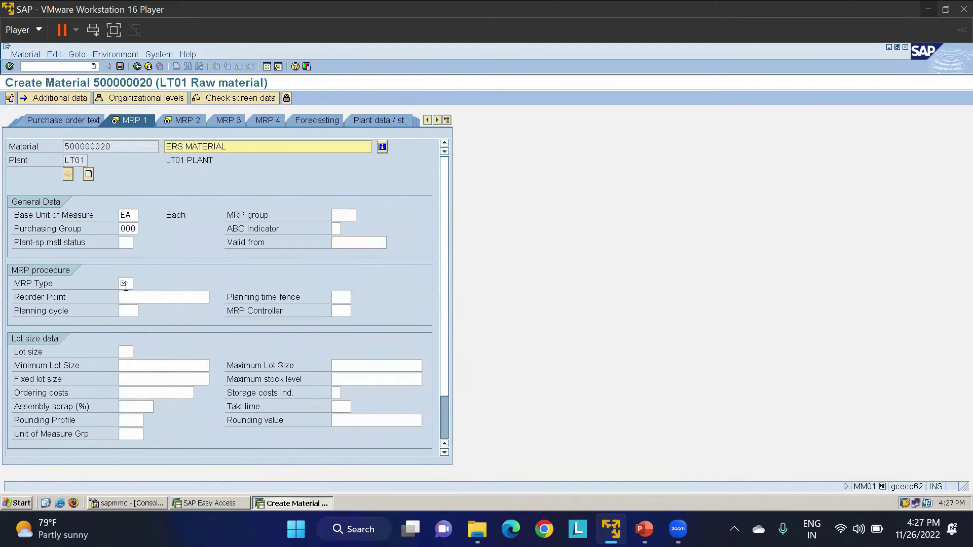
- Fill in the MRP 1 view with MRP type PD, MRP controller LMC and lot size EX
{"action": "left_click", "coordinate": [125, 285]}
{"action": "left_click", "coordinate": [131, 296]}
{"action": "left_click", "coordinate": [342, 310]}
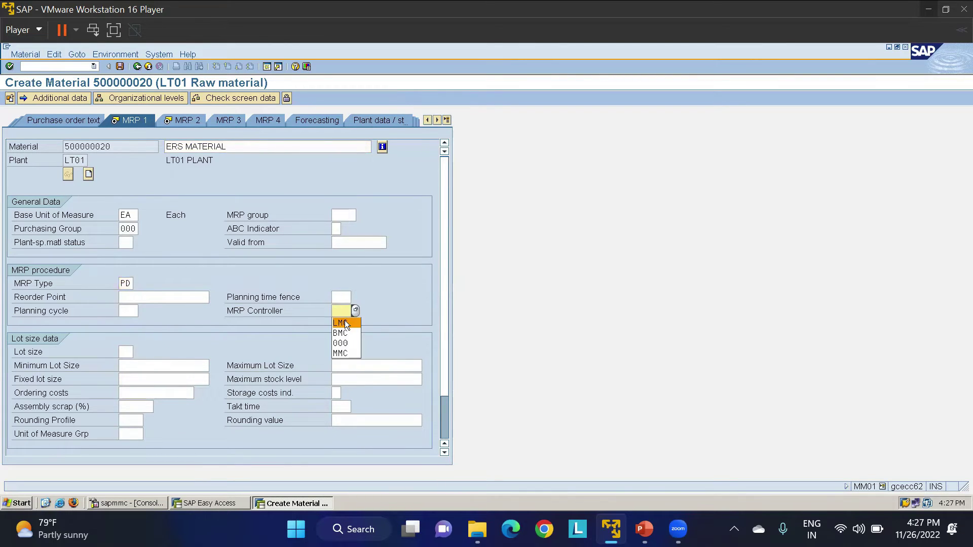
{"action": "left_click", "coordinate": [344, 321]}
{"action": "left_click", "coordinate": [127, 351]}
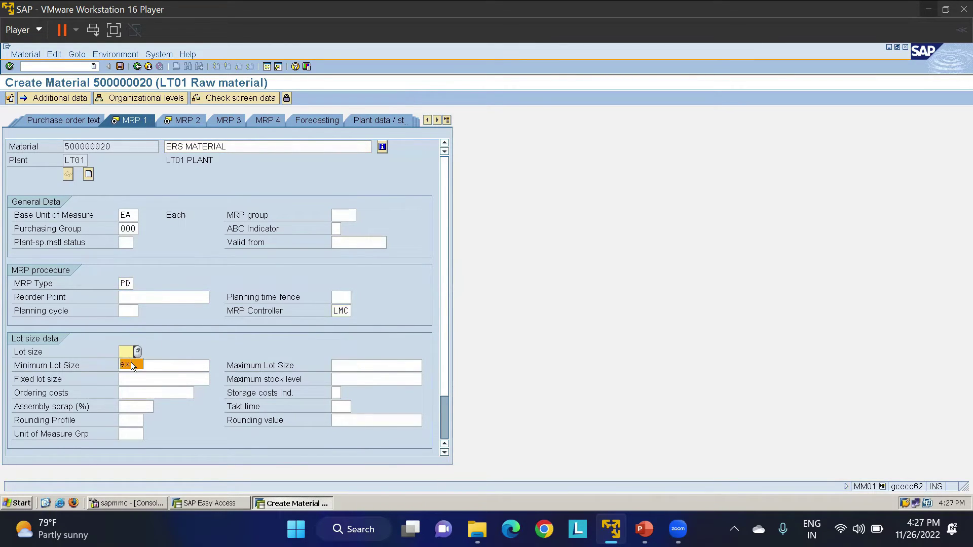
{"action": "key", "text": "Return"}
- Set the planned delivery time to 10 days and the scheduling margin key to LSK in the MRP 2 view
{"action": "left_click", "coordinate": [340, 325]}
{"action": "left_click", "coordinate": [339, 334]}
{"action": "left_click", "coordinate": [131, 355]}
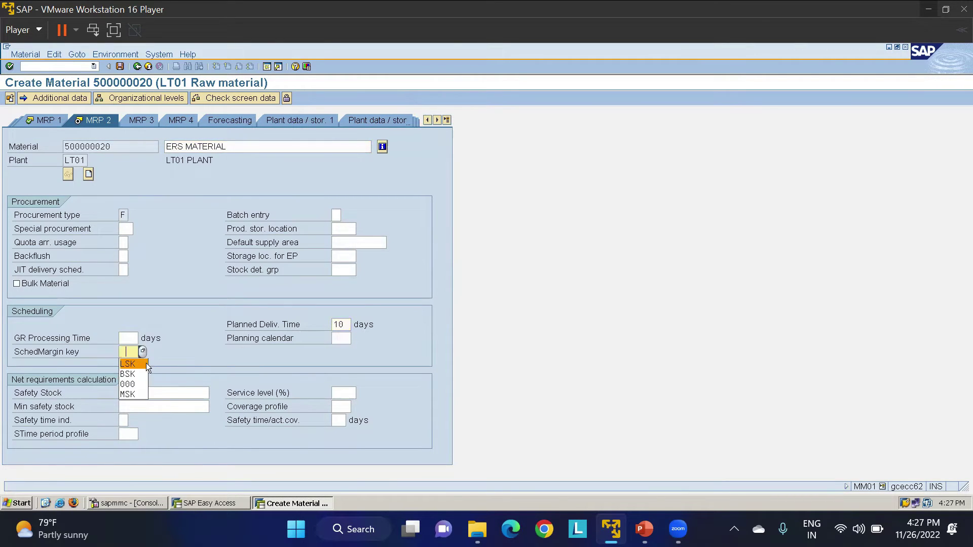
{"action": "key", "text": "Return"}
- Set the valuation class to 3000 in the Accounting 1 view and proceed past the last data screen
{"action": "left_click", "coordinate": [133, 284]}
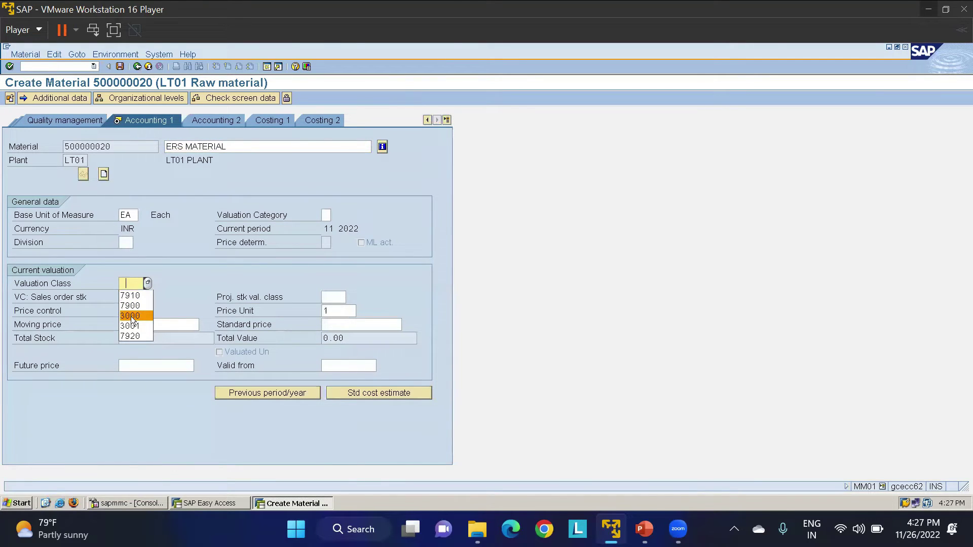
{"action": "left_click", "coordinate": [131, 315]}
{"action": "key", "text": "Return"}
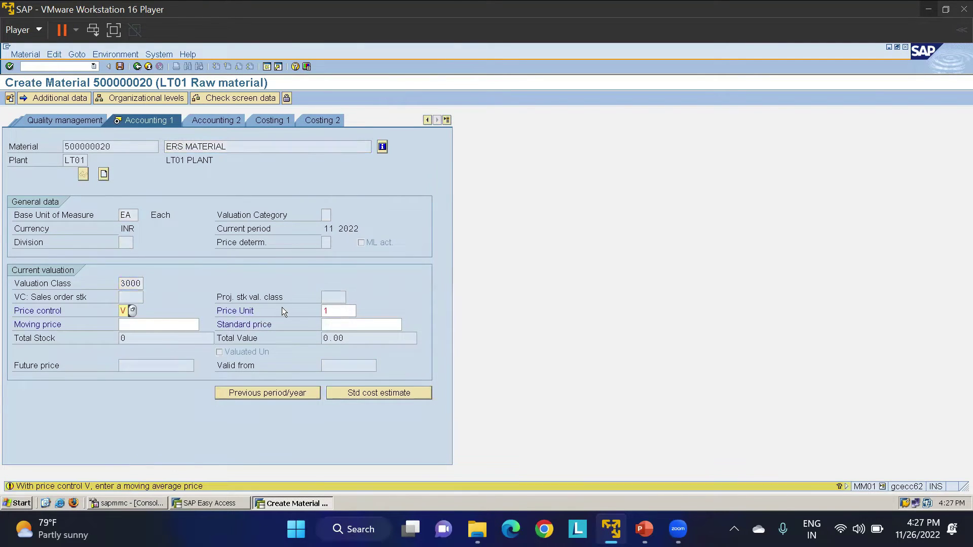
{"action": "key", "text": "Return"}
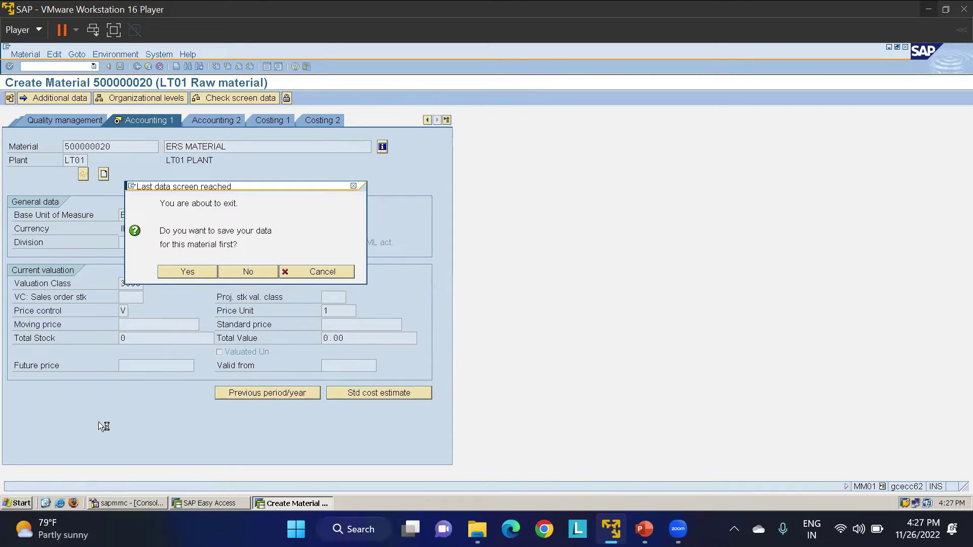
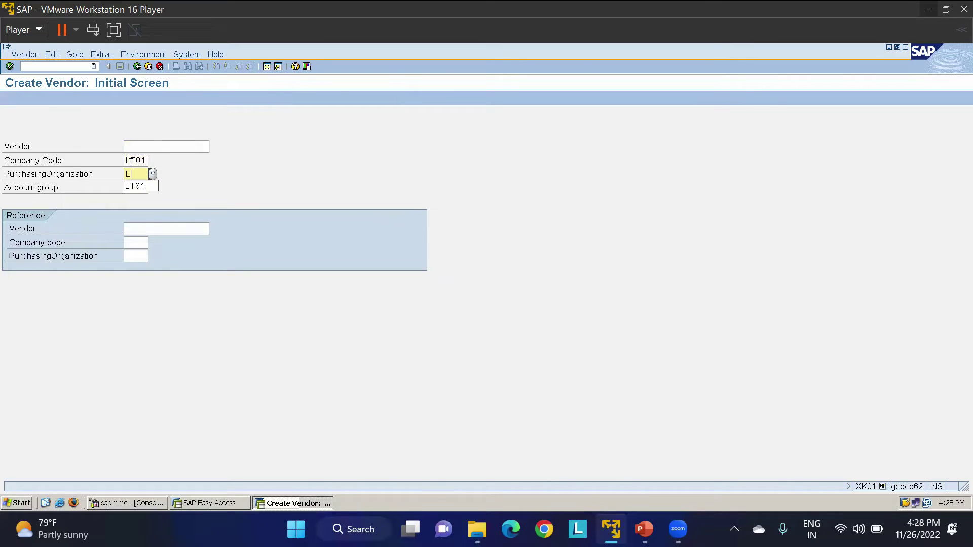
- Set the new vendor's purchasing organization and account group to LT01 and proceed to the address data
{"action": "type", "text": "1"}
{"action": "key", "text": "Tab"}
{"action": "type", "text": "LT01"}
{"action": "key", "text": "Return"}
- Fill in the vendor address with the title Company, the name ERS VENDOR and the suggested country
{"action": "left_click", "coordinate": [134, 174]}
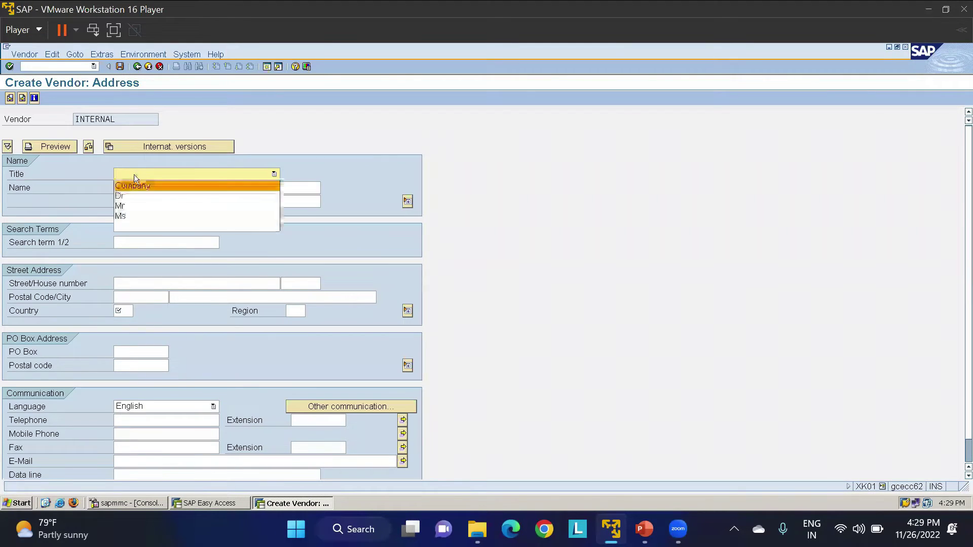
{"action": "left_click", "coordinate": [135, 186]}
{"action": "left_click", "coordinate": [134, 188]}
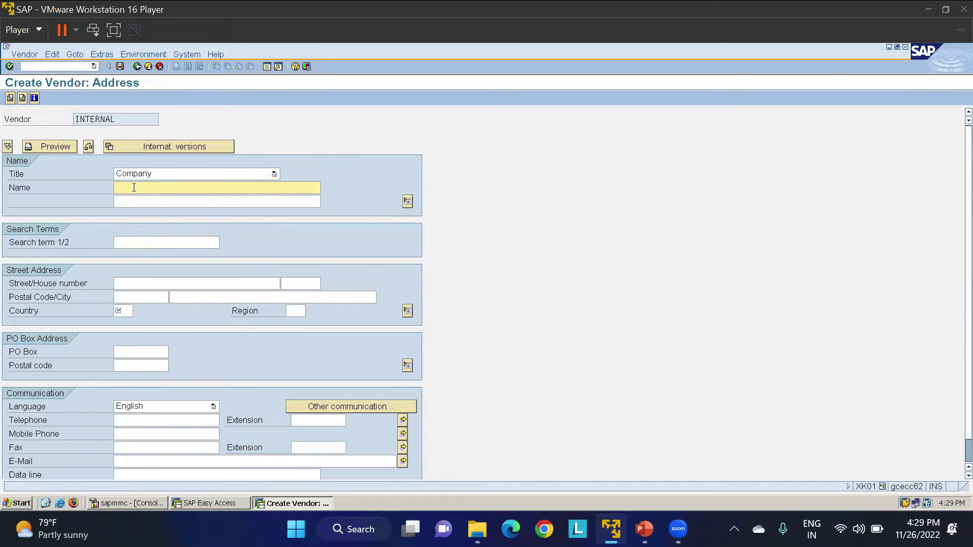
{"action": "type", "text": "ERS VENDOR"}
{"action": "left_click", "coordinate": [128, 310]}
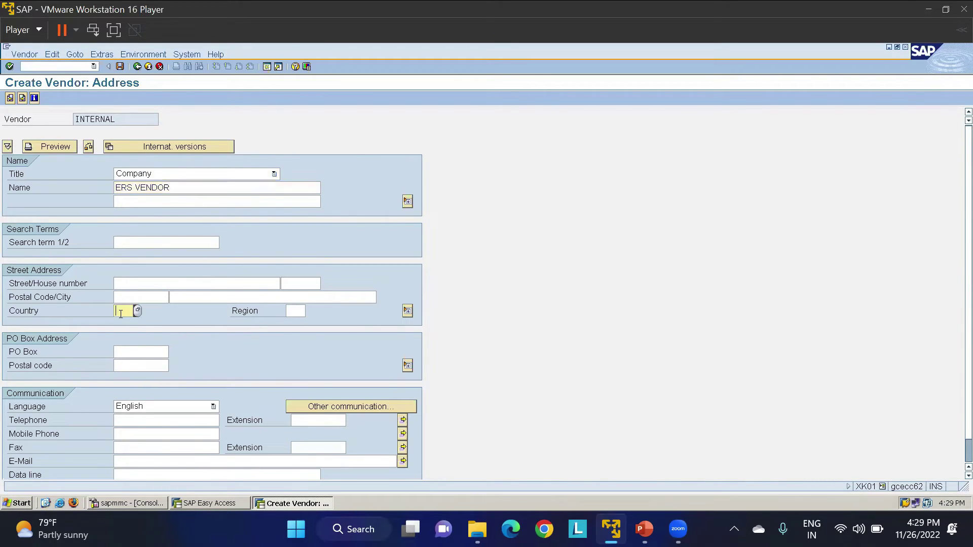
{"action": "left_click", "coordinate": [130, 324]}
- Proceed to the vendor's accounting information, choose the suggested reconciliation account, and continue to the purchasing data
{"action": "key", "text": "Return"}
{"action": "key", "text": "Return"}
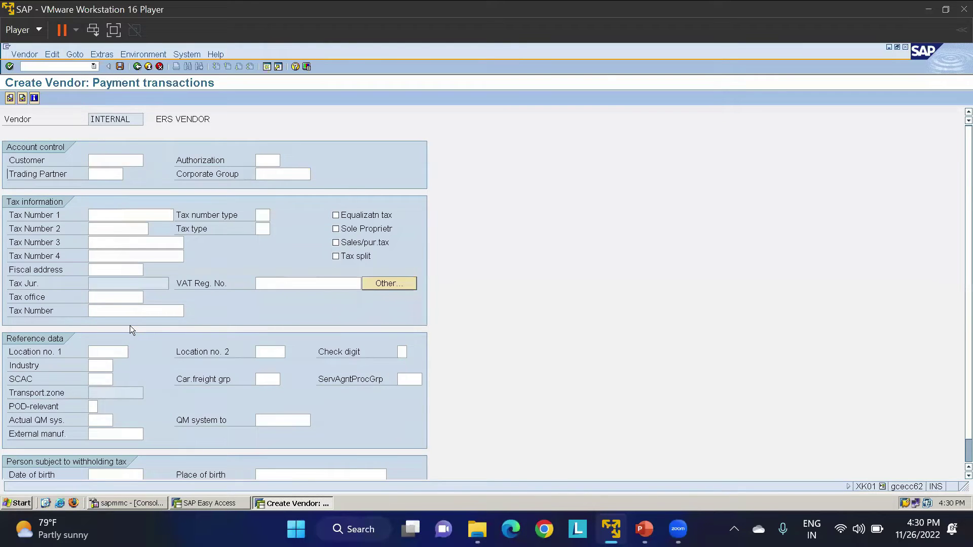
{"action": "key", "text": "Return"}
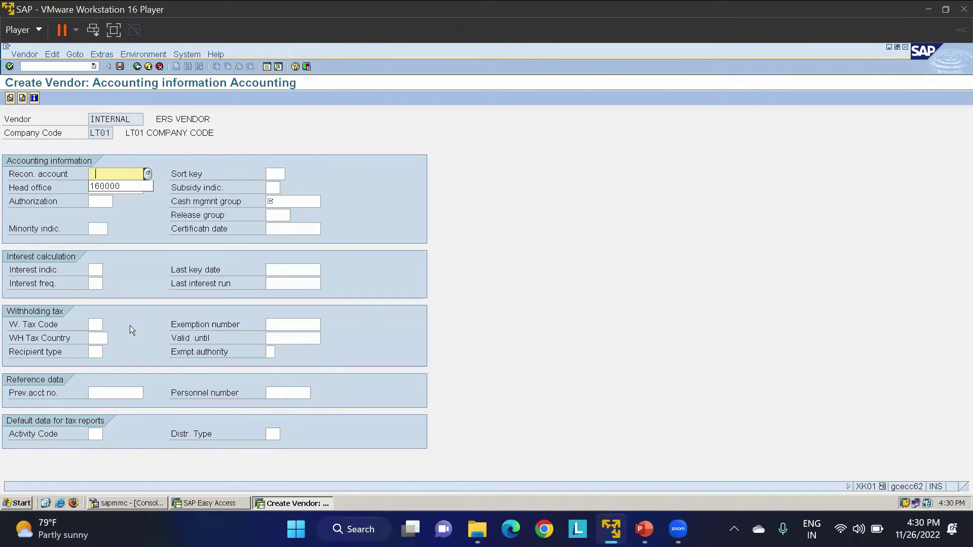
{"action": "left_click", "coordinate": [115, 183]}
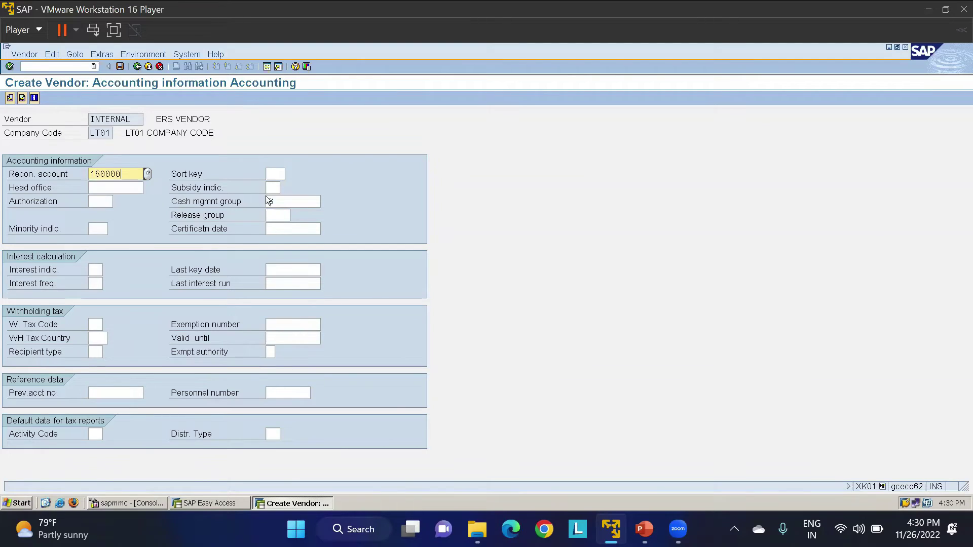
{"action": "key", "text": "Return"}
{"action": "key", "text": "Return"}
- Set the vendor's order currency to INR, terms of payment to 0001, and Incoterms to COD with the description cod
{"action": "left_click", "coordinate": [126, 189]}
{"action": "left_click", "coordinate": [125, 189]}
{"action": "left_click", "coordinate": [133, 200]}
{"action": "left_click", "coordinate": [126, 201]}
{"action": "left_click", "coordinate": [126, 212]}
{"action": "left_click", "coordinate": [152, 201]}
{"action": "left_click", "coordinate": [156, 213]}
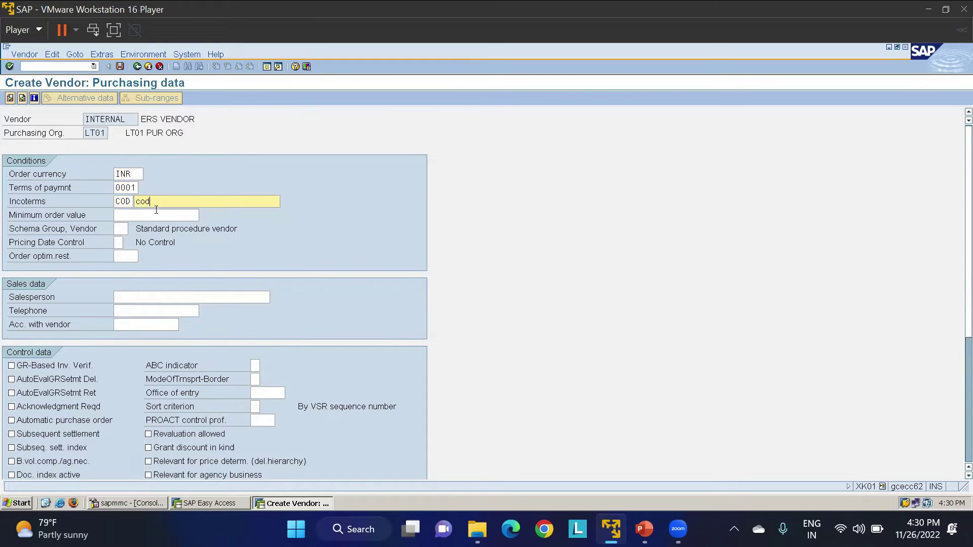
- Enable GR-Based Inv. Verif. and AutoEvalGRSetmt Del. for the vendor, and consult the help on evaluated receipt settlement
{"action": "left_click", "coordinate": [12, 365]}
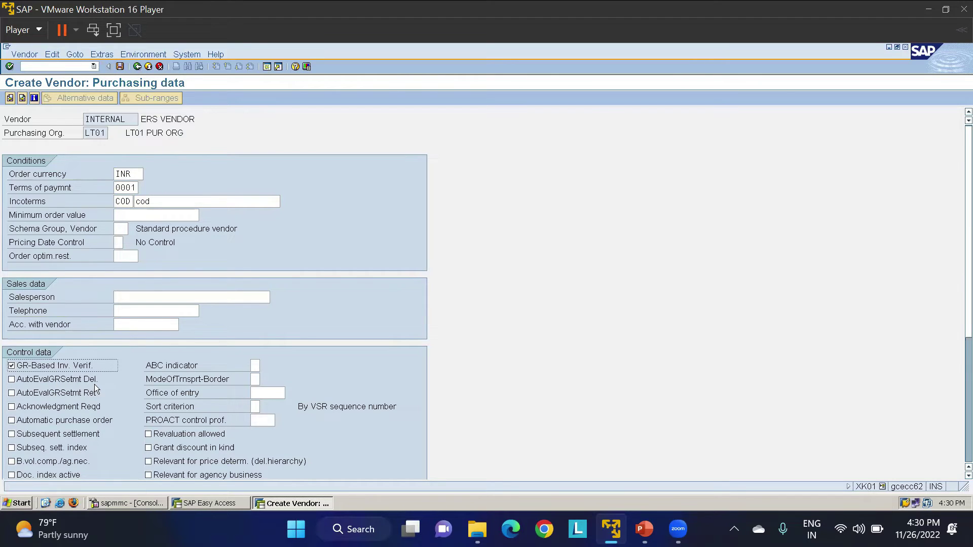
{"action": "left_click", "coordinate": [12, 380]}
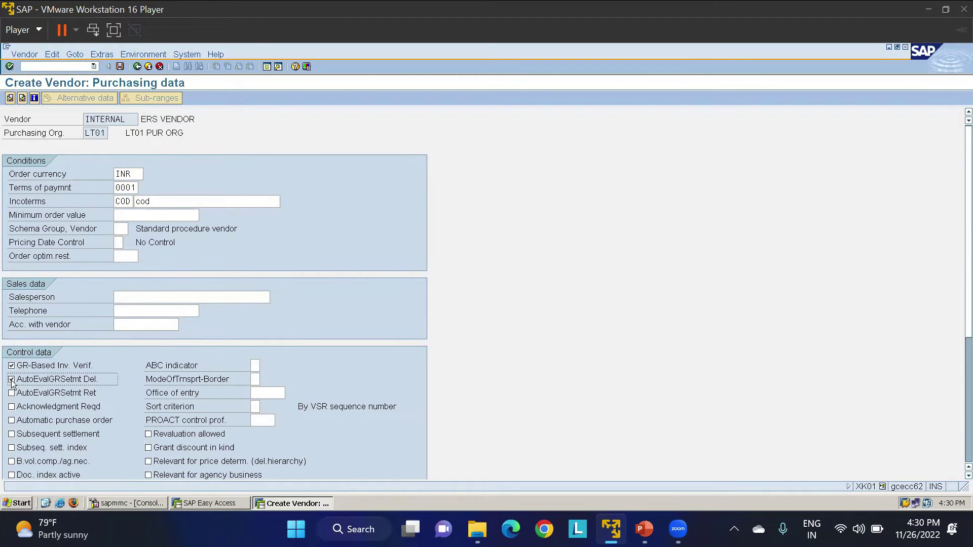
{"action": "key", "text": "Return"}
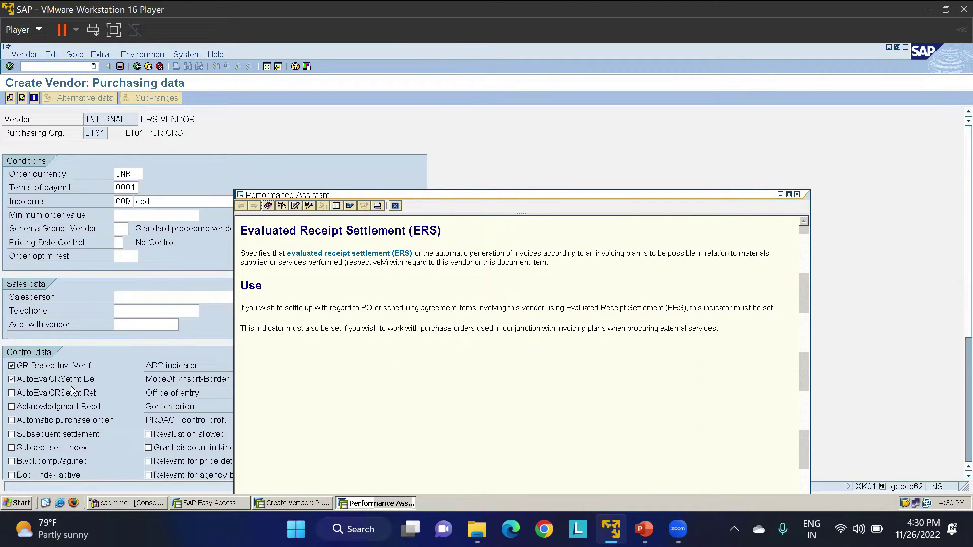
{"action": "key", "text": "Escape"}
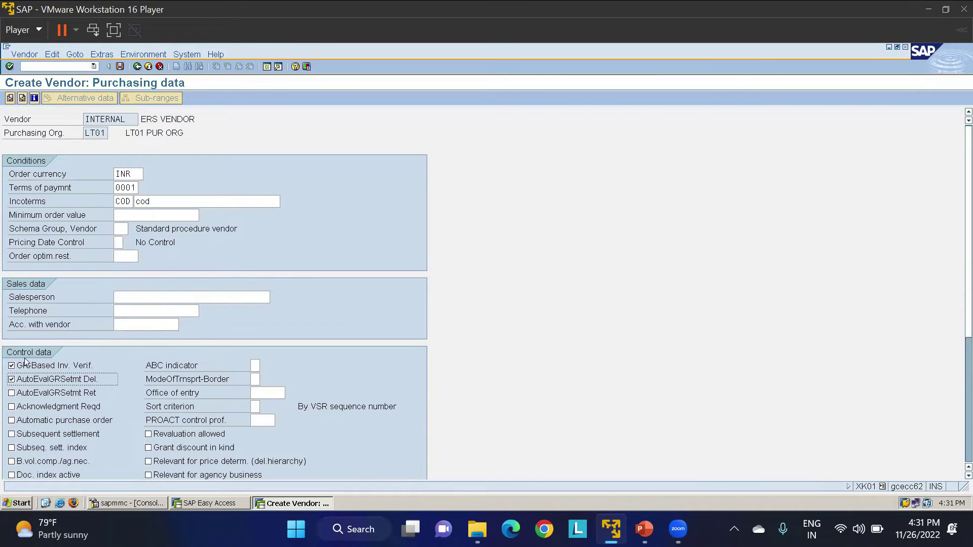
- Enable AutoEvalGRSetmt Ret for the vendor and open the help for that option
{"action": "left_click", "coordinate": [12, 394]}
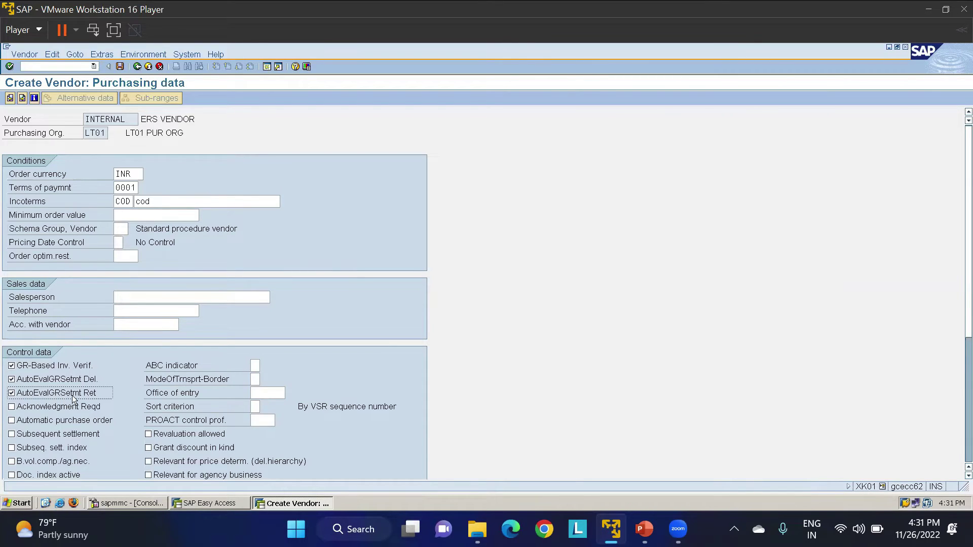
{"action": "key", "text": "F1"}
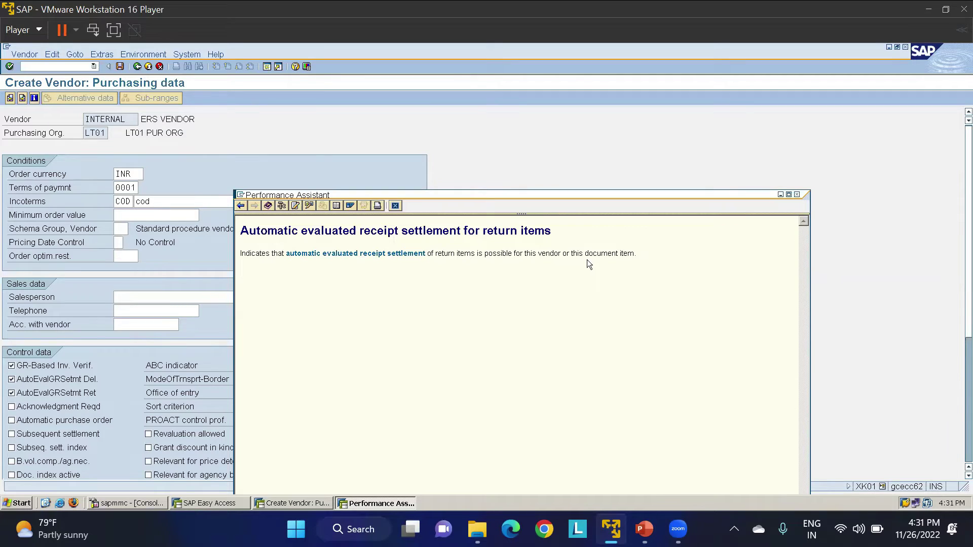
- Close the help, save the new vendor, and leave vendor creation
{"action": "left_click", "coordinate": [395, 205]}
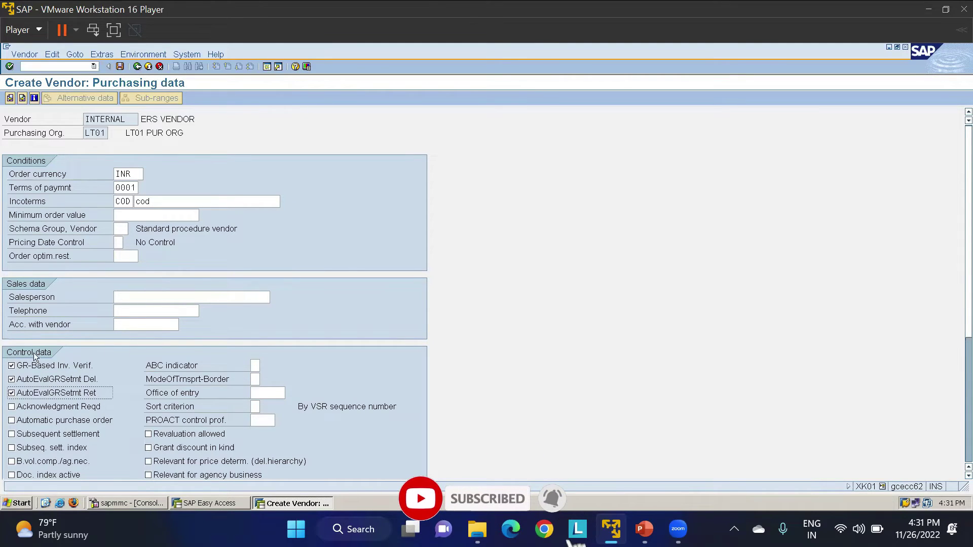
{"action": "left_click", "coordinate": [120, 67]}
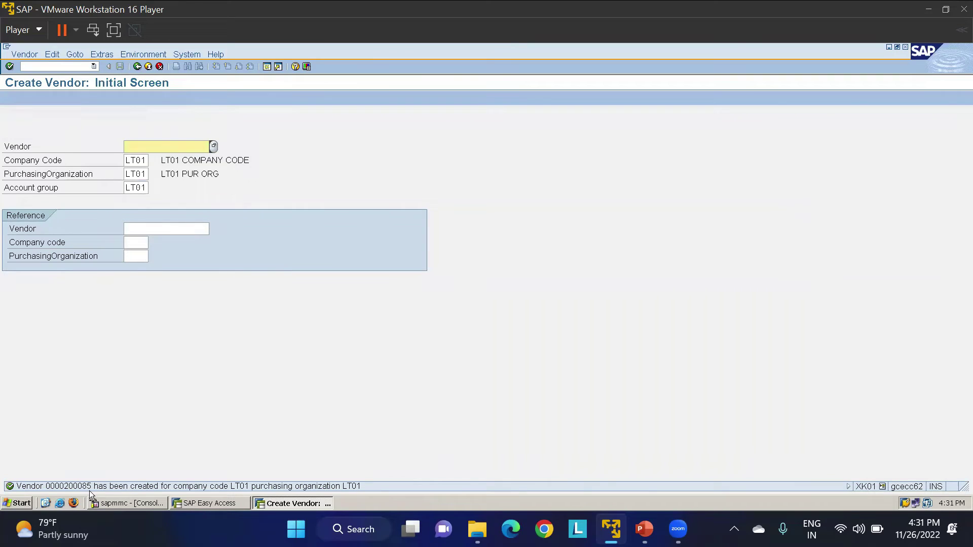
{"action": "key", "text": "F3"}
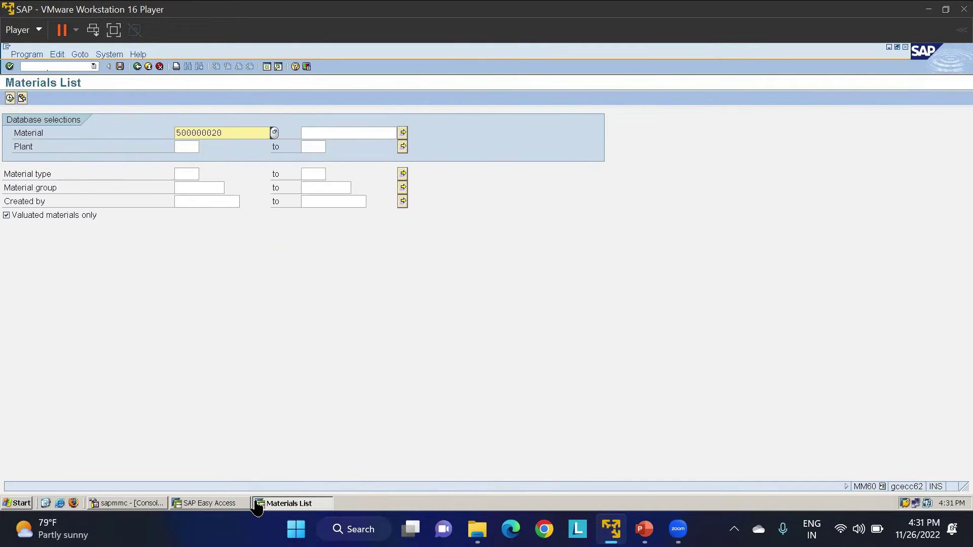
- Start a standard info record with transaction ME11 for the ERS vendor and material at plant LT01, continuing to the purchasing organization data
{"action": "left_click", "coordinate": [222, 503]}
{"action": "left_click", "coordinate": [49, 65]}
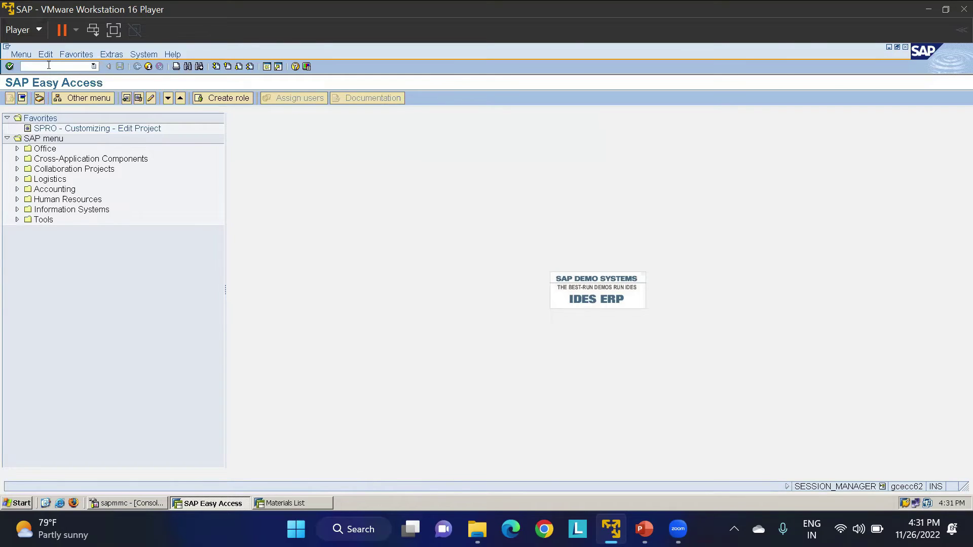
{"action": "type", "text": "/NME11"}
{"action": "key", "text": "Return"}
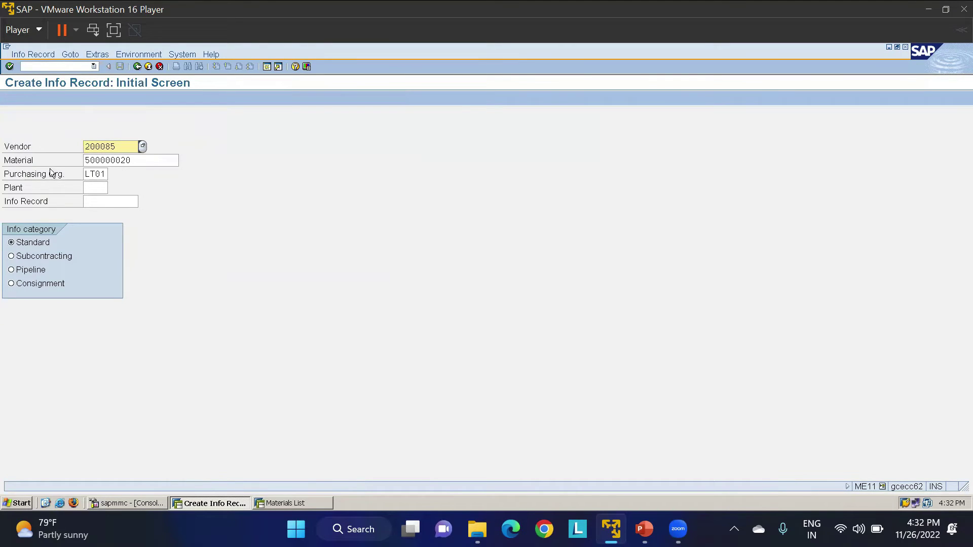
{"action": "left_click", "coordinate": [92, 186]}
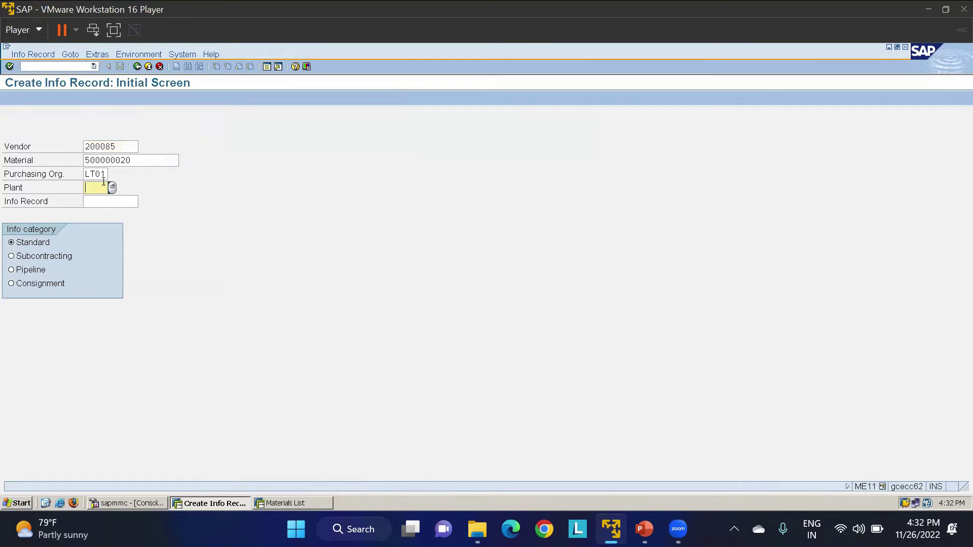
{"action": "type", "text": "LT01"}
{"action": "key", "text": "Return"}
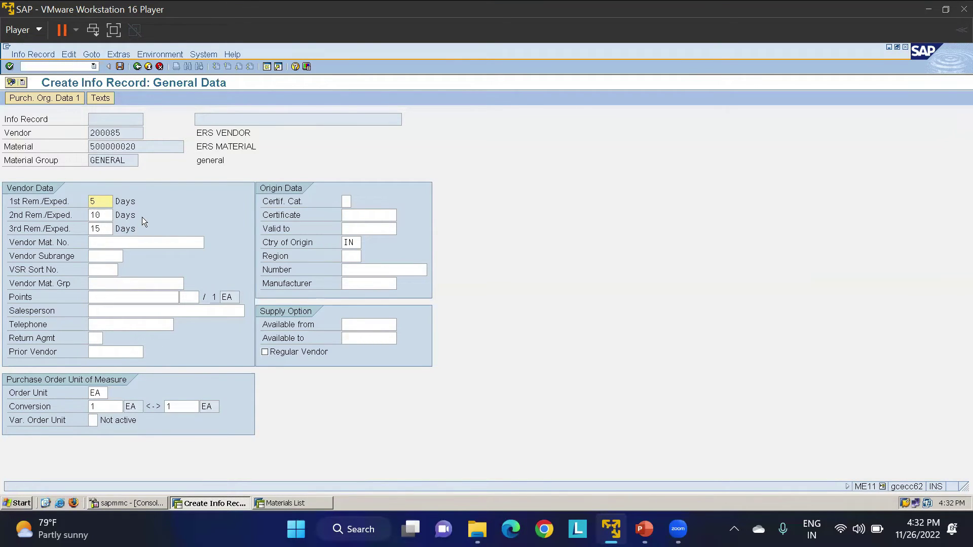
{"action": "key", "text": "Return"}
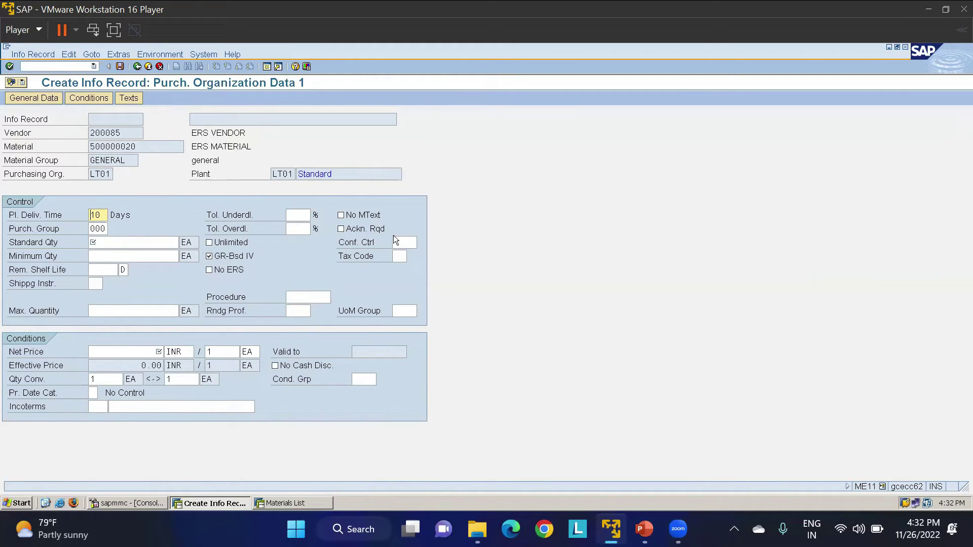
- Set the info record's tax code to LT, standard quantity to 100 and net price to 50 INR, and save it
{"action": "left_click", "coordinate": [398, 256]}
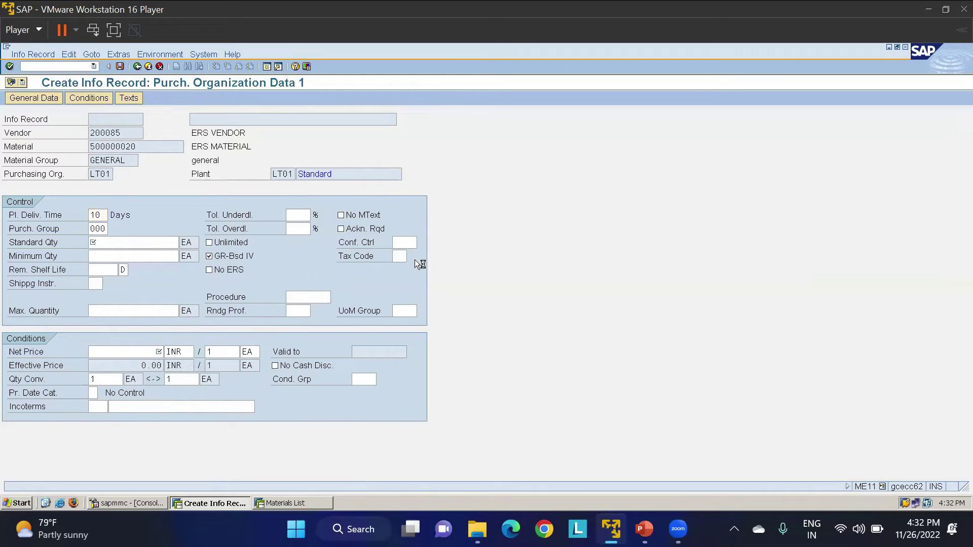
{"action": "left_click", "coordinate": [411, 257]}
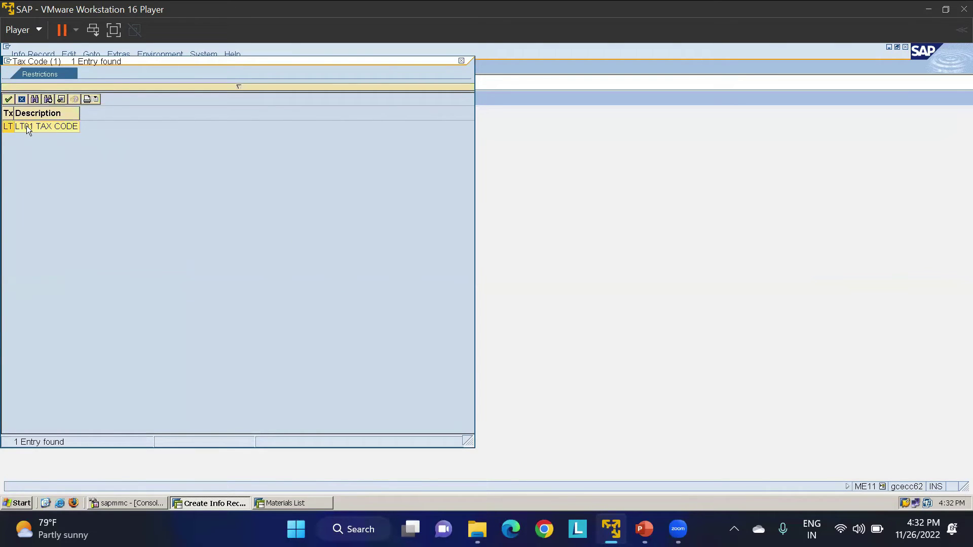
{"action": "double_click", "coordinate": [26, 126]}
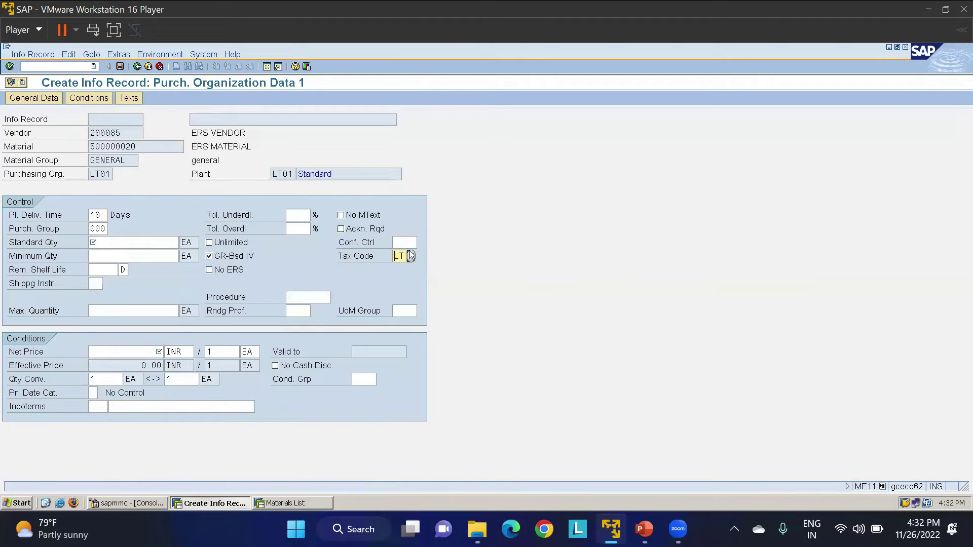
{"action": "left_click", "coordinate": [103, 242]}
{"action": "type", "text": "100"}
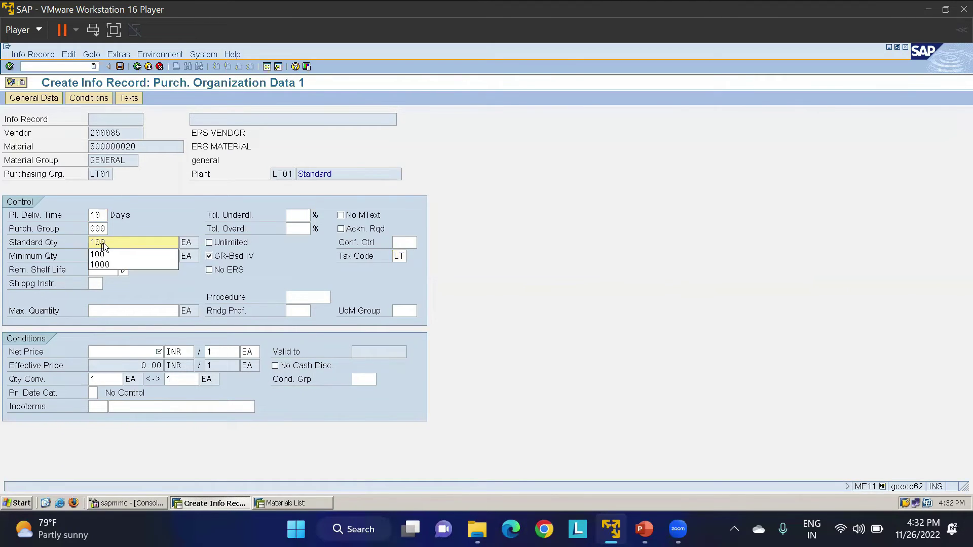
{"action": "left_click", "coordinate": [129, 356]}
{"action": "type", "text": "50"}
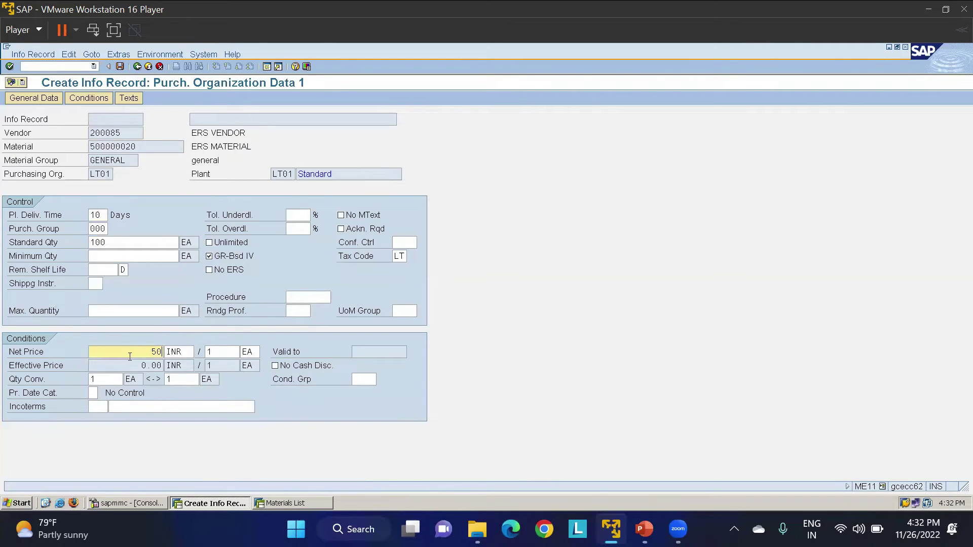
{"action": "key", "text": "Return"}
{"action": "key", "text": "Return"}
{"action": "key", "text": "ctrl+s"}
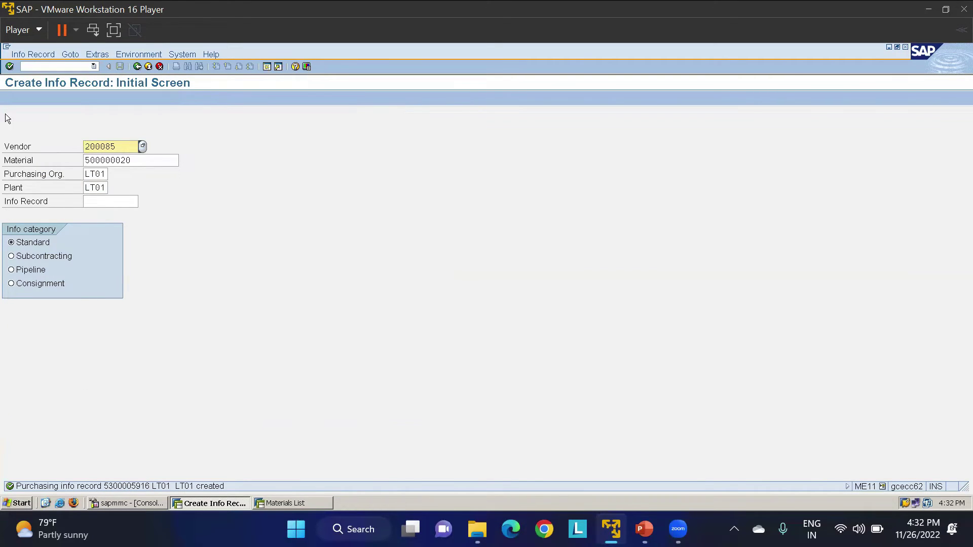
- Start a standard purchase order with transaction ME21N and enter the ERS vendor's number
{"action": "left_click", "coordinate": [58, 65]}
{"action": "type", "text": "/NME21"}
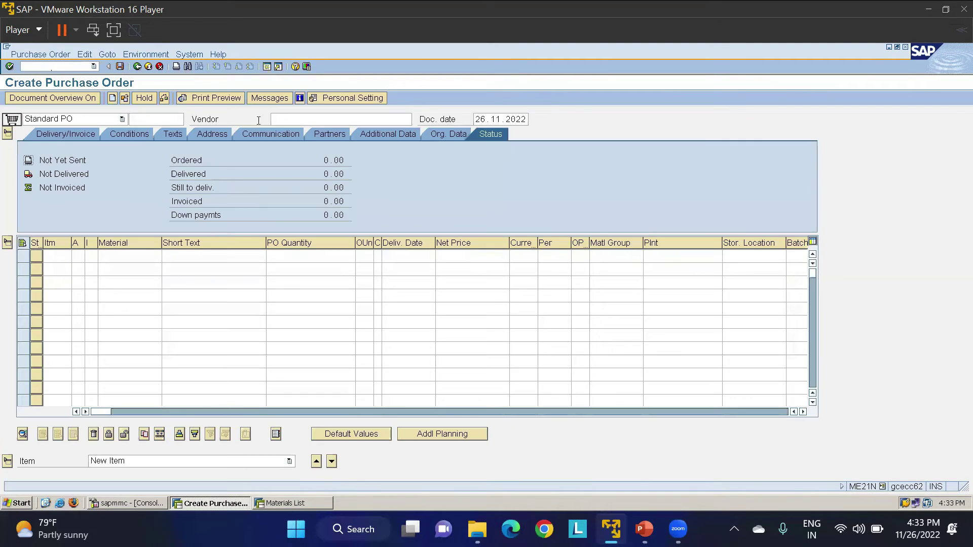
{"action": "left_click", "coordinate": [323, 120]}
{"action": "type", "text": "2"}
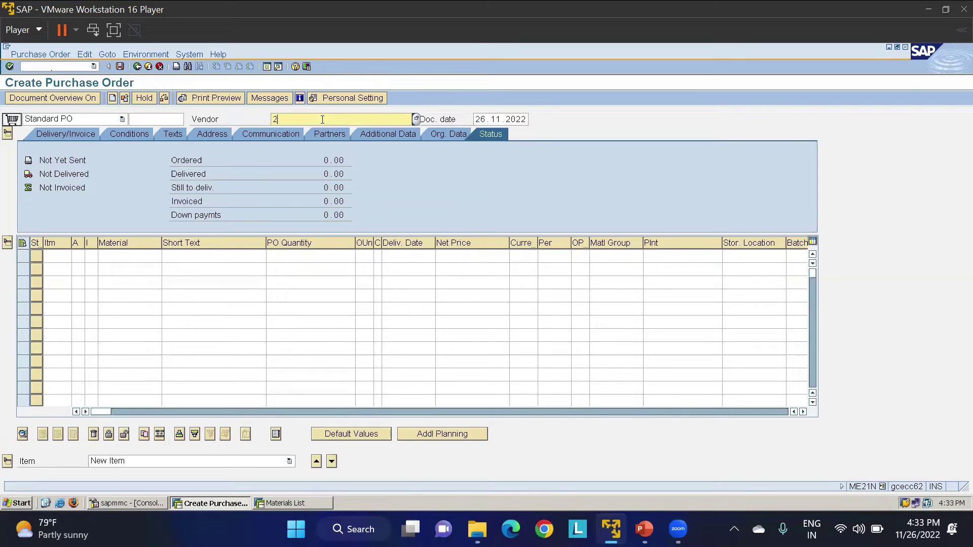
{"action": "type", "text": "00085"}
- Set the order's organizational data to purchasing organization LT01, purchasing group 000 and company code LT01
{"action": "left_click", "coordinate": [449, 134]}
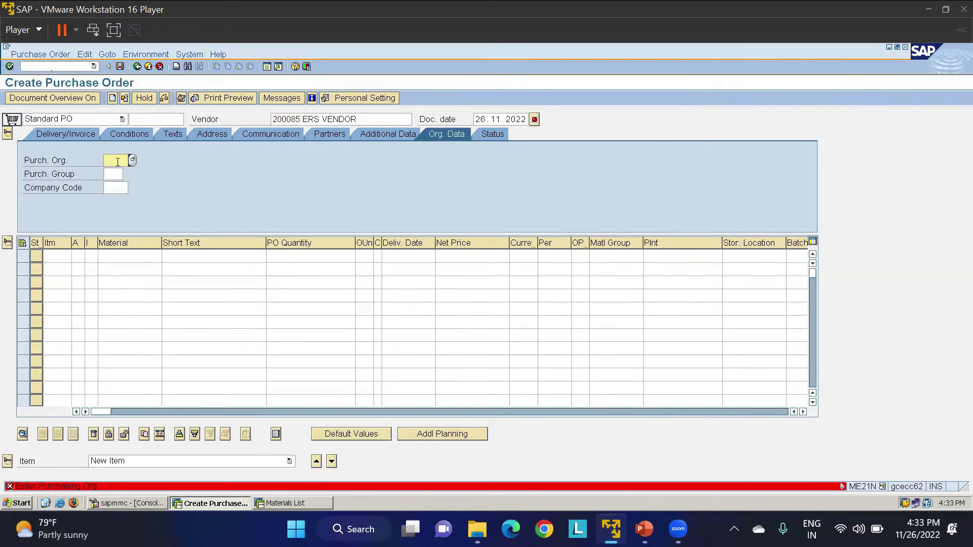
{"action": "left_click", "coordinate": [121, 172]}
{"action": "left_click", "coordinate": [116, 174]}
{"action": "left_click", "coordinate": [118, 184]}
{"action": "left_click", "coordinate": [117, 186]}
{"action": "left_click", "coordinate": [118, 198]}
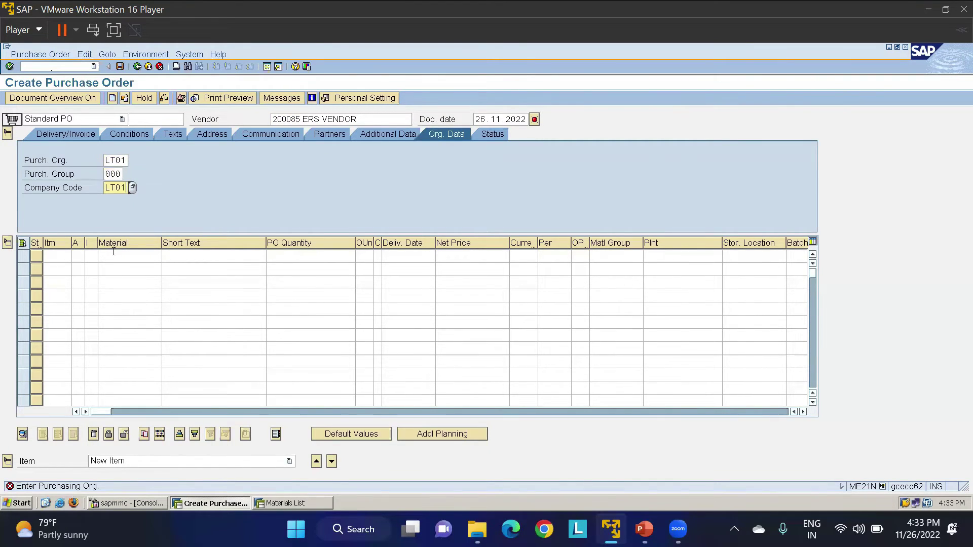
- Add an order item for material 500000020 with quantity 10, plant LT01 and storage location LT01
{"action": "left_click", "coordinate": [111, 256]}
{"action": "type", "text": "500000020"}
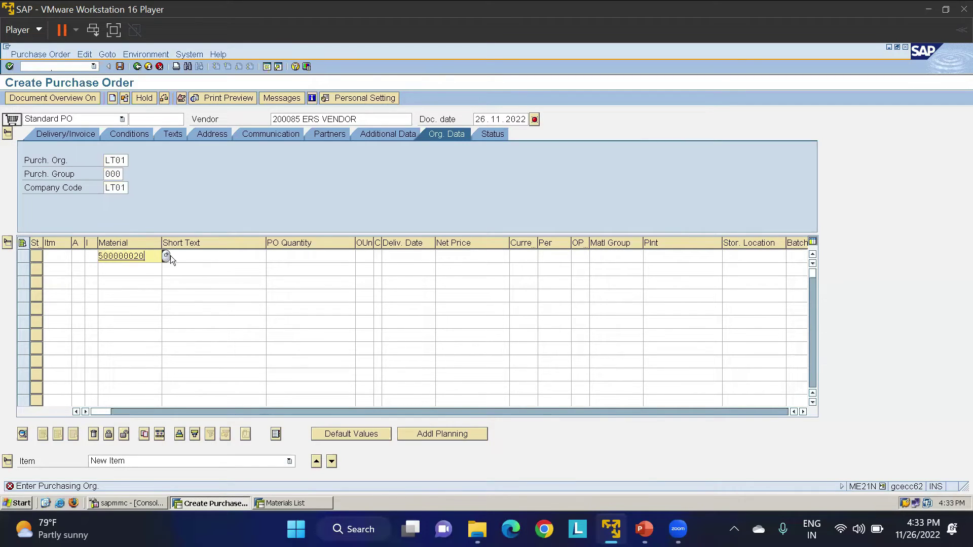
{"action": "left_click", "coordinate": [299, 258]}
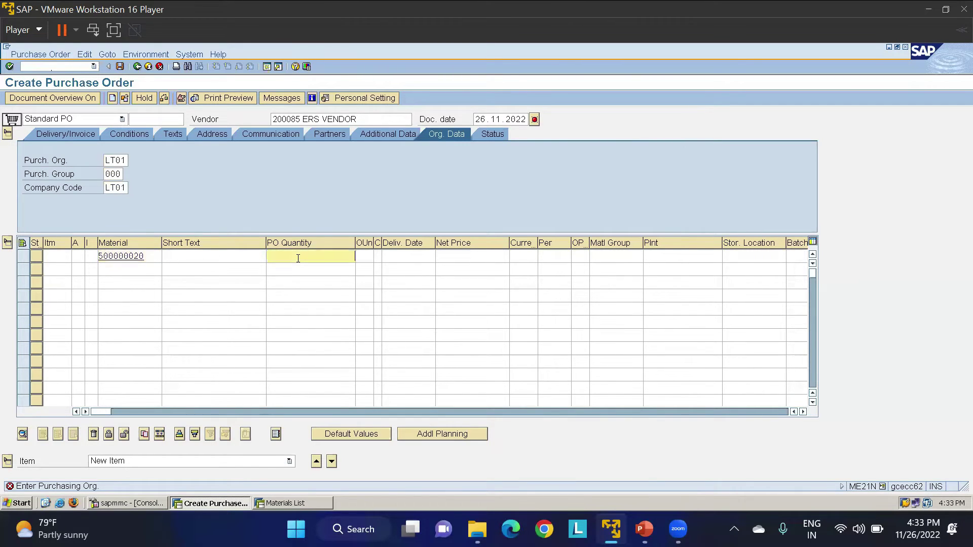
{"action": "type", "text": "10"}
{"action": "left_click", "coordinate": [471, 255]}
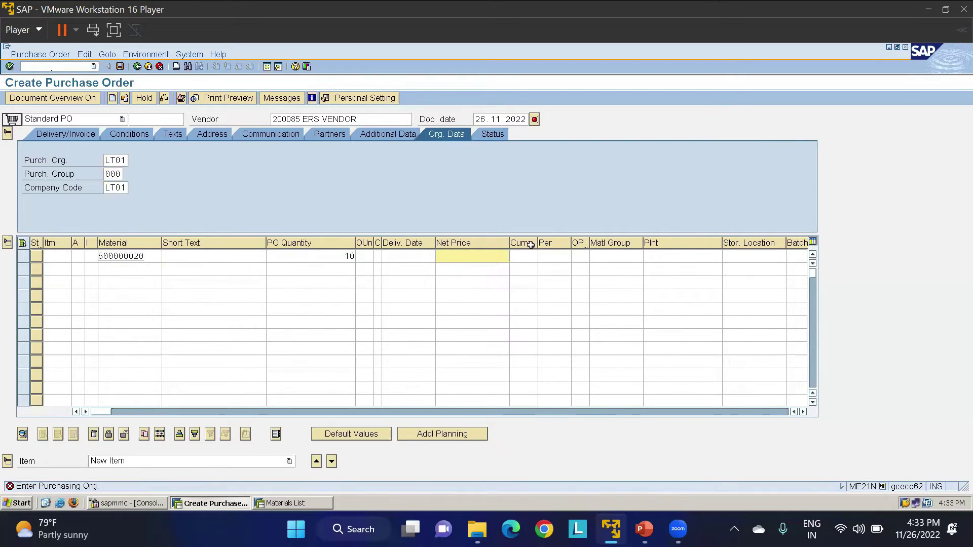
{"action": "left_click", "coordinate": [682, 256]}
{"action": "type", "text": "LT01"}
{"action": "key", "text": "Tab"}
{"action": "type", "text": "LT01"}
{"action": "key", "text": "Return"}
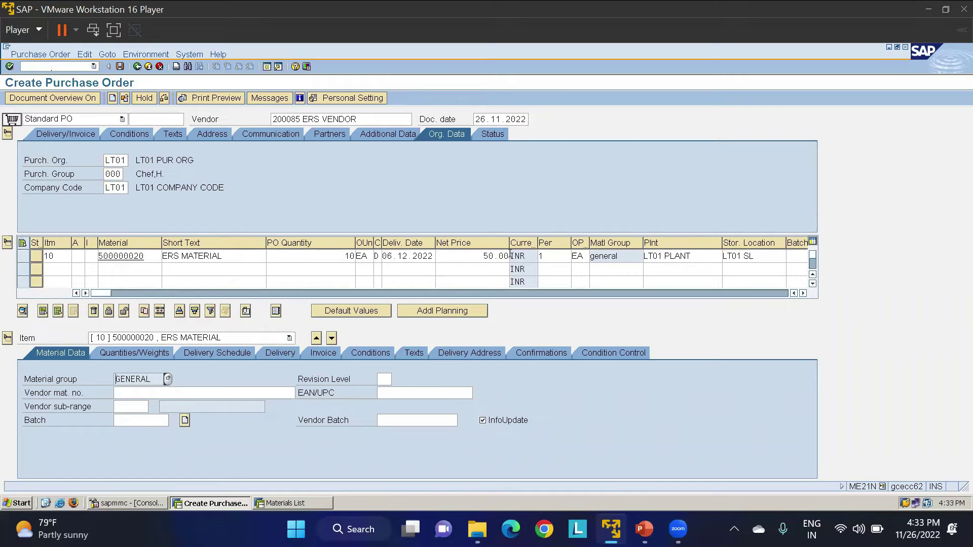
- Review the item's delivery and invoice details, including the ERS indicator, and check and save the purchase order
{"action": "left_click", "coordinate": [278, 354]}
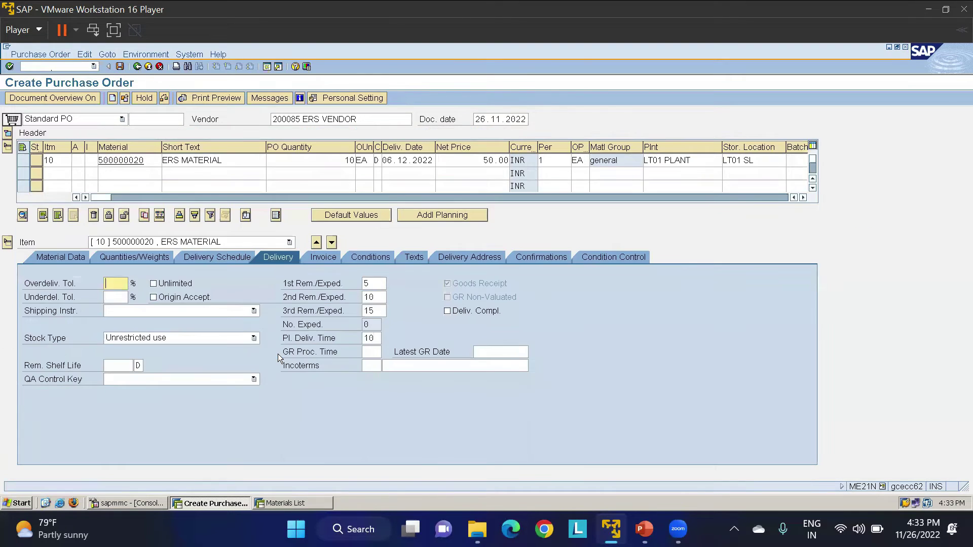
{"action": "left_click", "coordinate": [324, 256]}
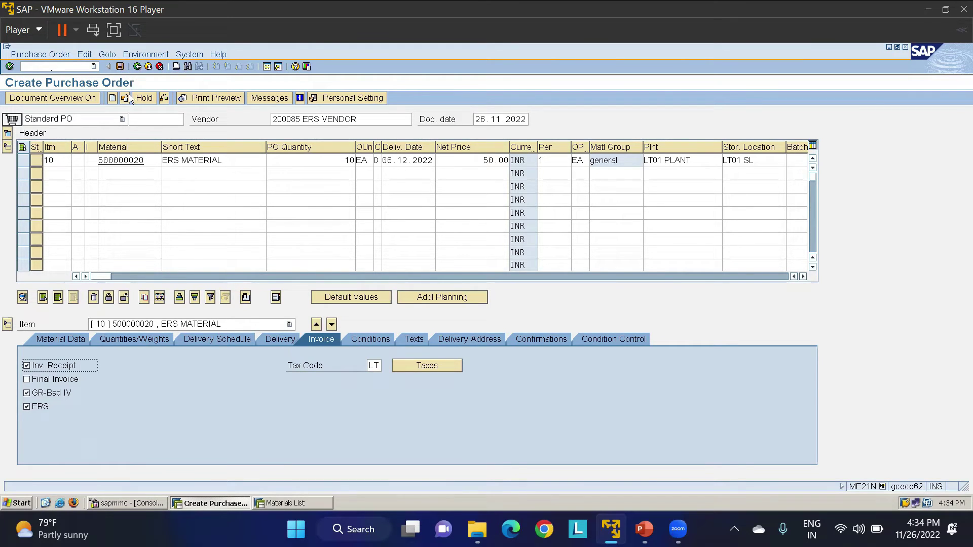
{"action": "left_click", "coordinate": [165, 98]}
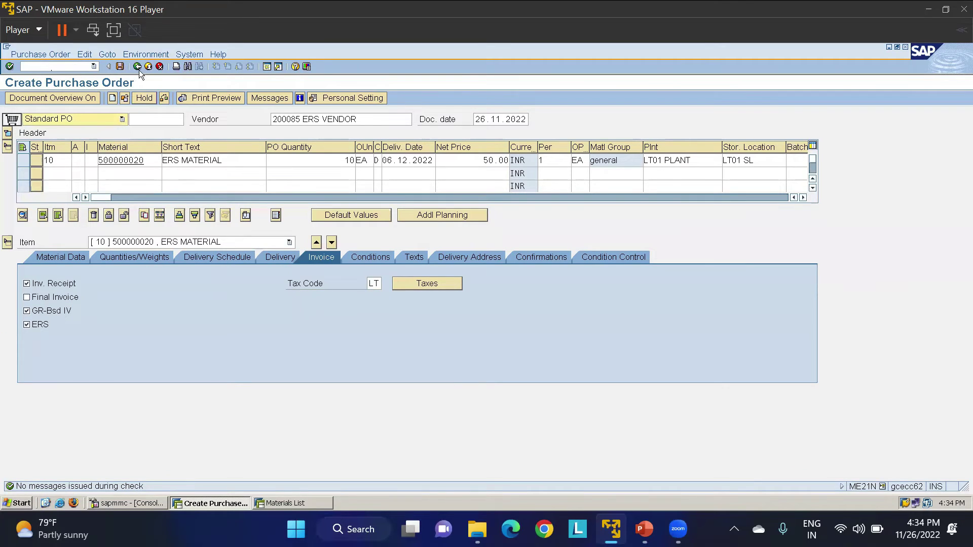
{"action": "left_click", "coordinate": [121, 67]}
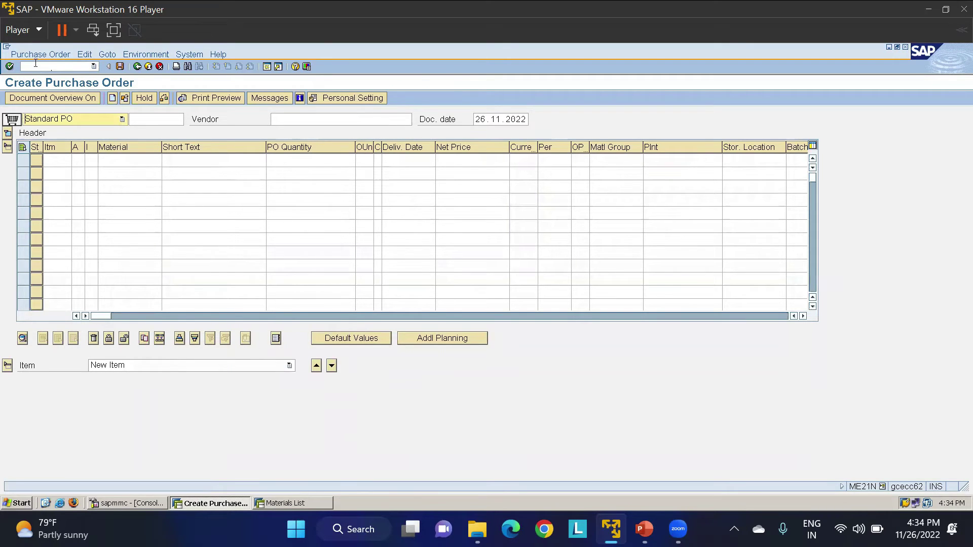
- Open the goods receipt for purchase order with transaction MB01 and choose movement type 101
{"action": "left_click", "coordinate": [62, 68]}
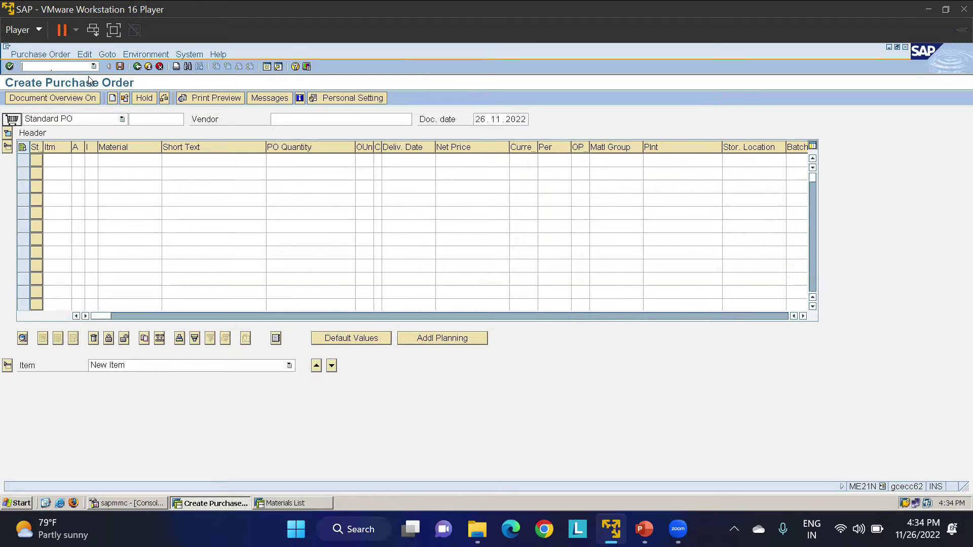
{"action": "type", "text": "/NMB01"}
{"action": "key", "text": "Return"}
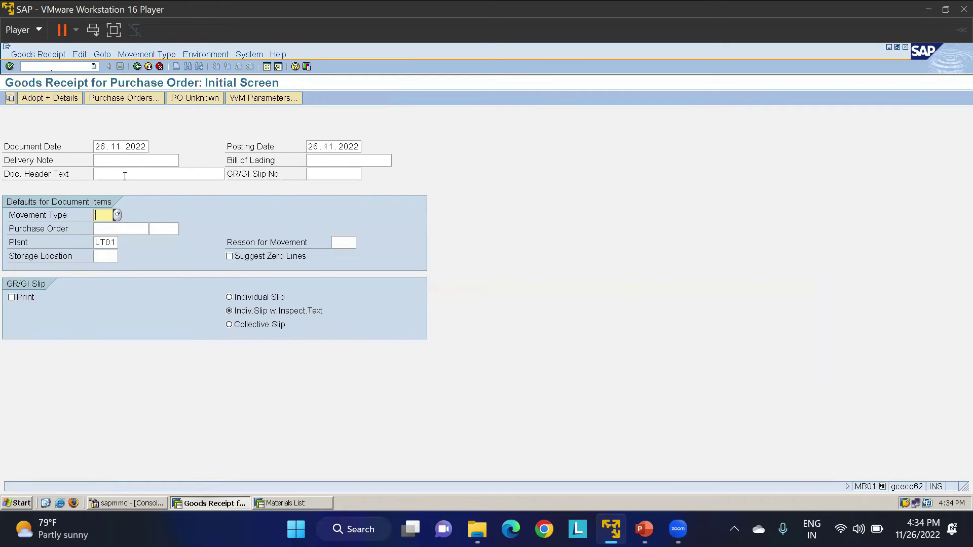
{"action": "left_click", "coordinate": [117, 215]}
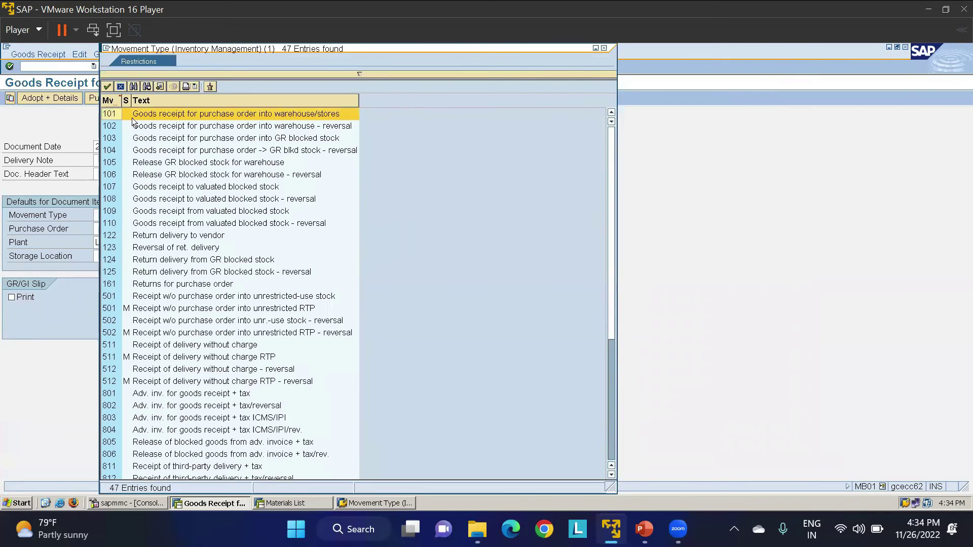
{"action": "double_click", "coordinate": [132, 117]}
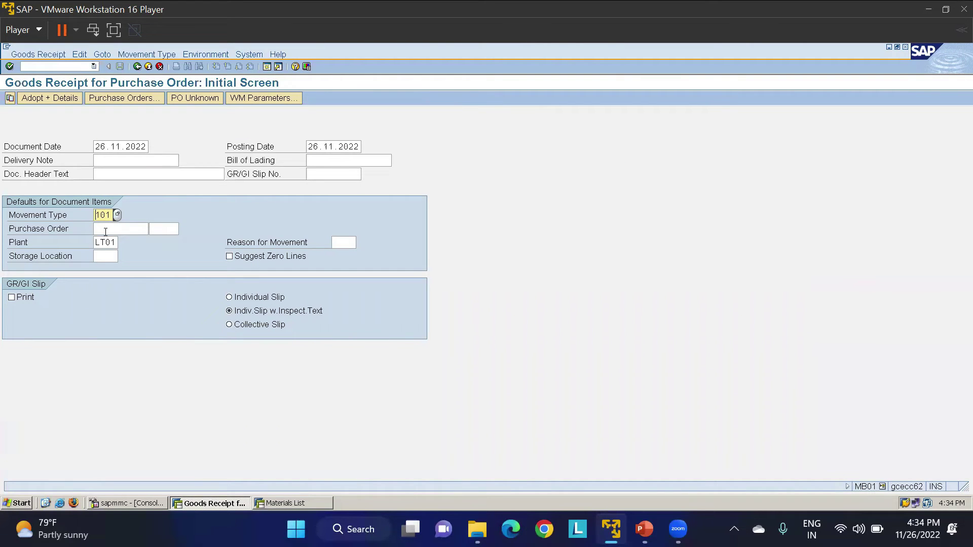
- Enter the new purchase order number and storage location LT01, and try to proceed with the goods receipt
{"action": "left_click", "coordinate": [112, 229]}
{"action": "key", "text": "ctrl+v"}
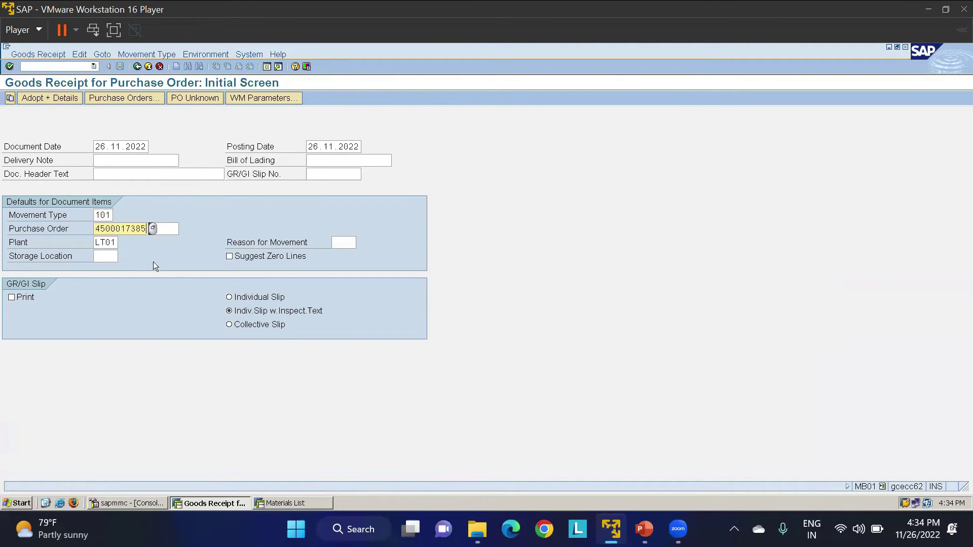
{"action": "left_click", "coordinate": [100, 256]}
{"action": "type", "text": "LT01"}
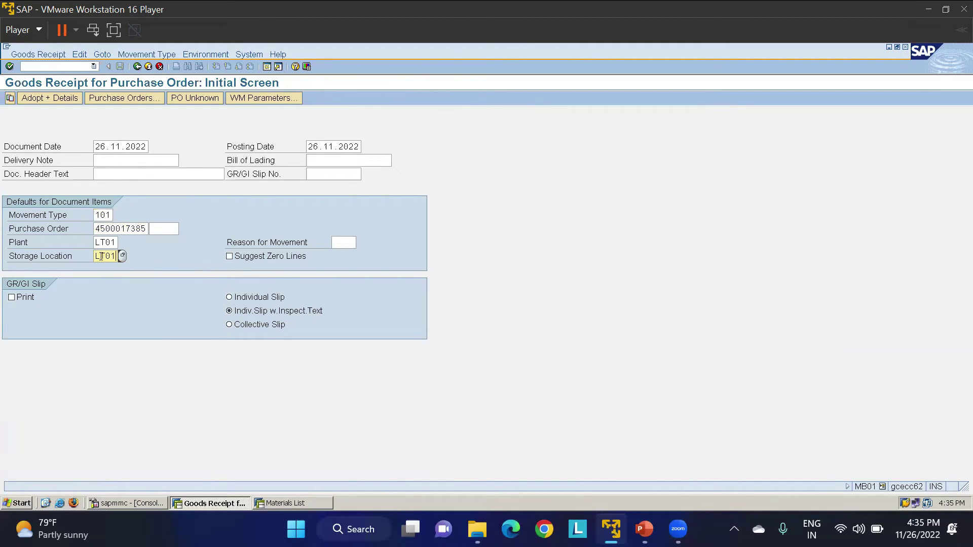
{"action": "key", "text": "Return"}
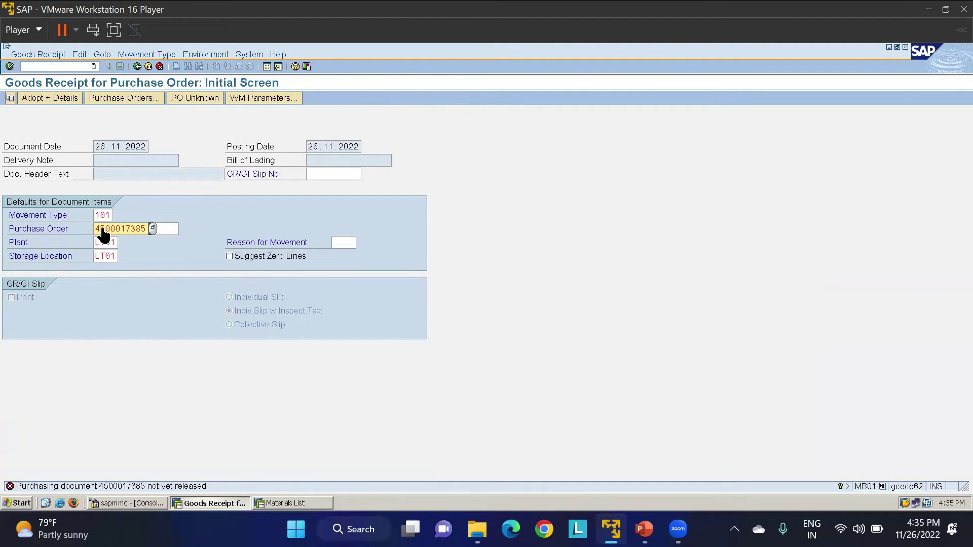
{"action": "left_click_drag", "start_coordinate": [97, 229], "coordinate": [160, 228]}
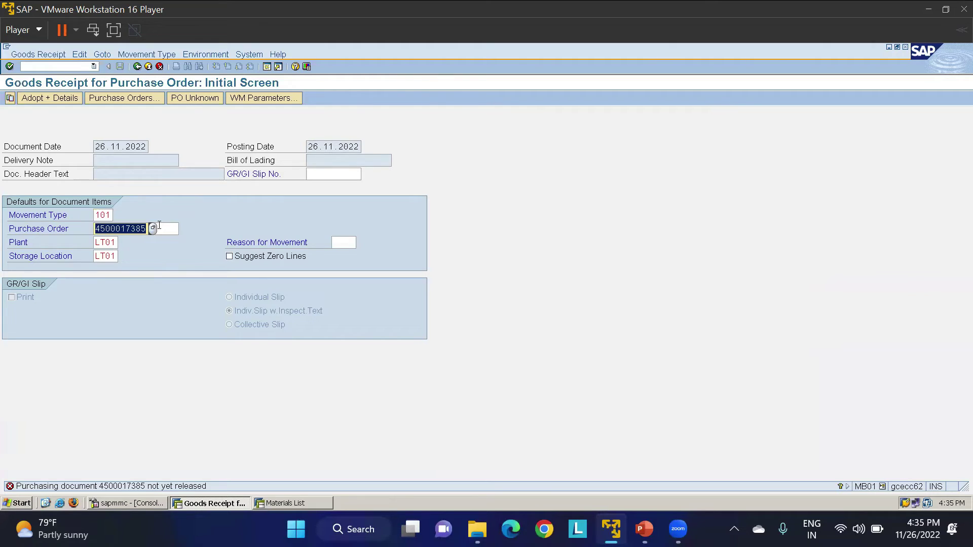
{"action": "key", "text": "Right"}
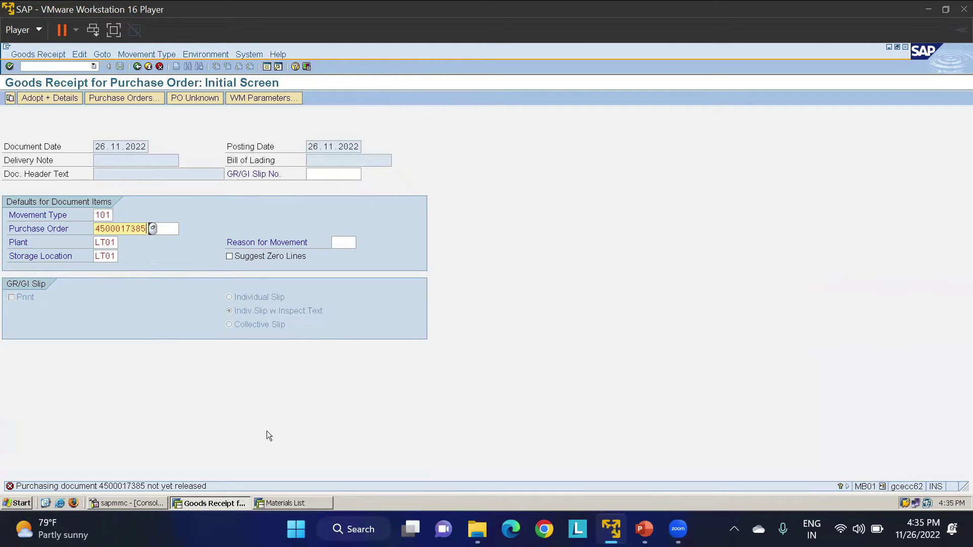
- Load the new purchase order in the ME29N session, release it with code CR and save it
{"action": "left_click", "coordinate": [284, 503]}
{"action": "left_click", "coordinate": [44, 66]}
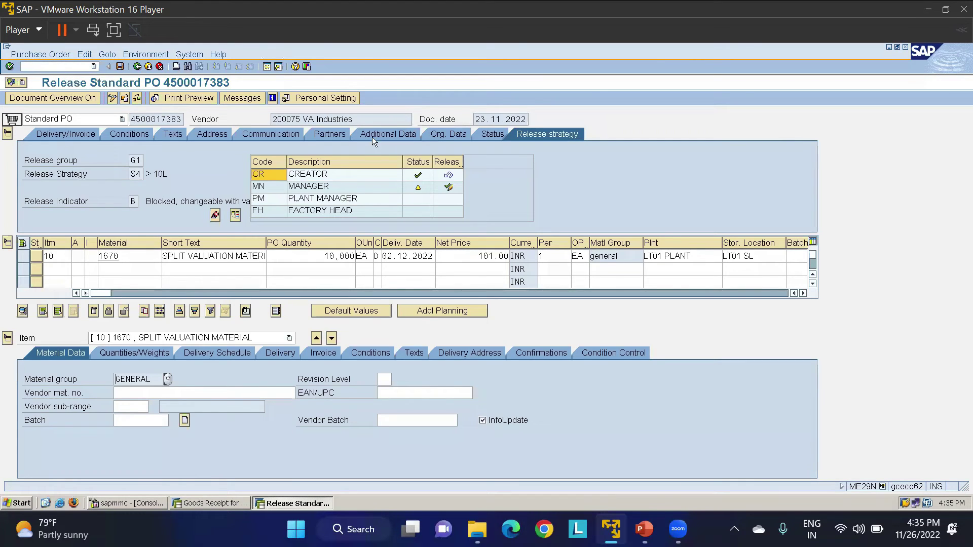
{"action": "left_click", "coordinate": [137, 98]}
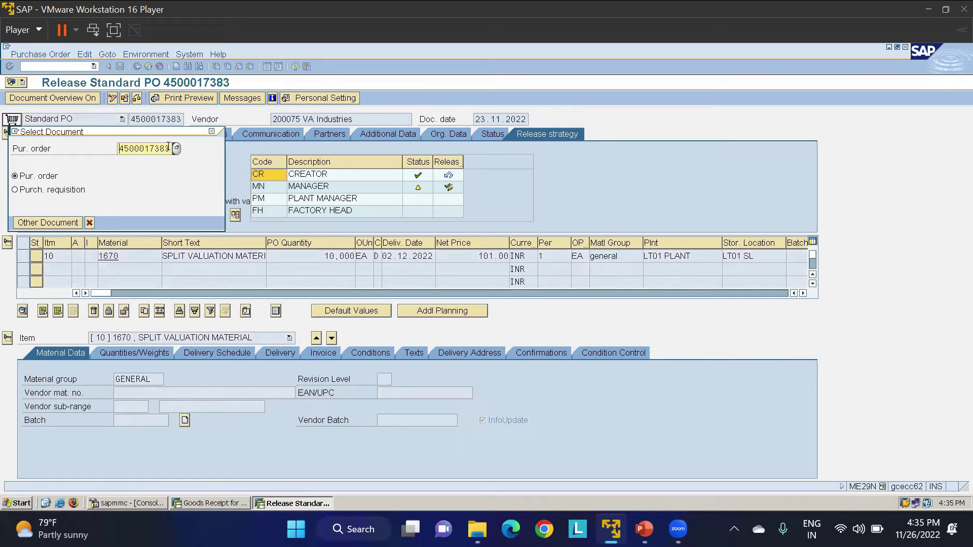
{"action": "left_click_drag", "start_coordinate": [168, 148], "coordinate": [118, 152]}
{"action": "key", "text": "BackSpace"}
{"action": "type", "text": "4500017385"}
{"action": "key", "text": "Return"}
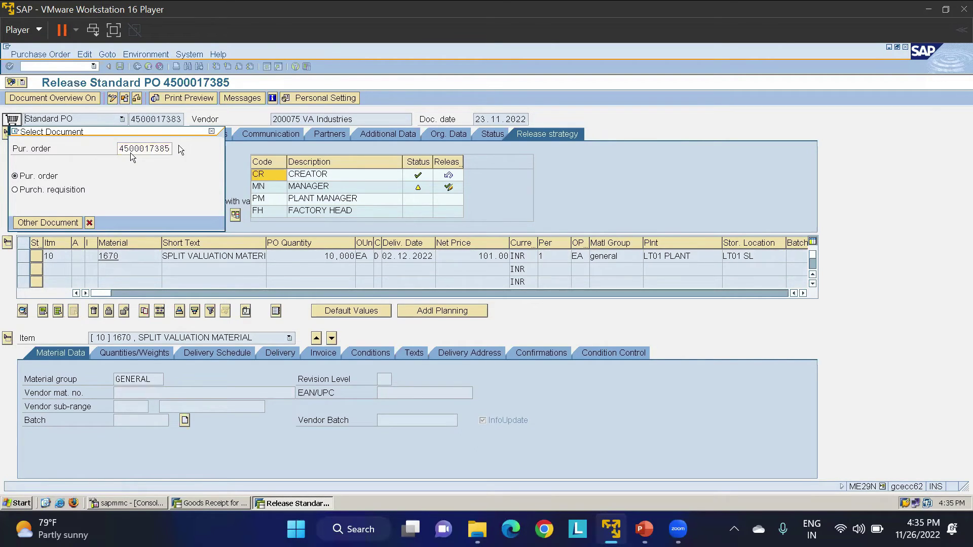
{"action": "left_click", "coordinate": [448, 175]}
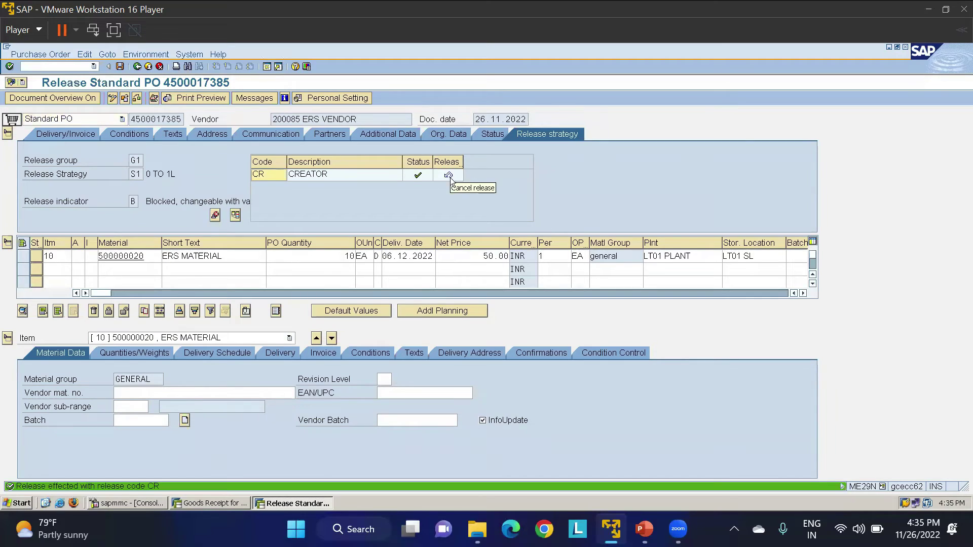
{"action": "left_click", "coordinate": [120, 66]}
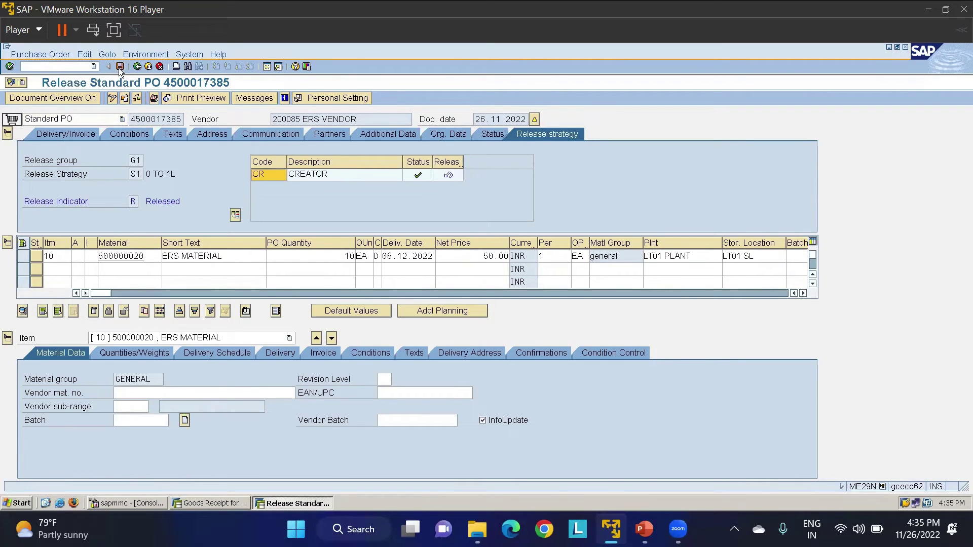
- Return to the goods receipt, adopt the released order's item with its details and post the receipt
{"action": "key", "text": "alt+Tab"}
{"action": "key", "text": "Return"}
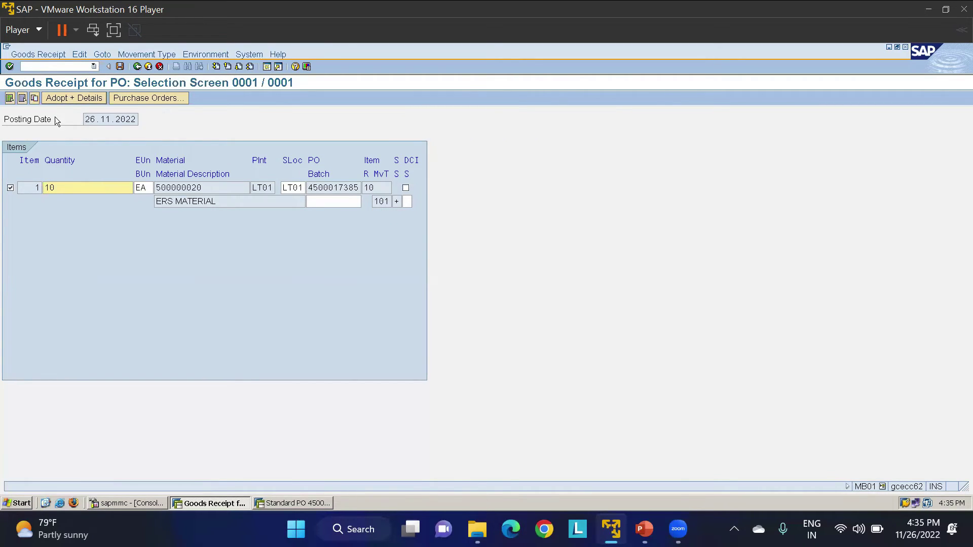
{"action": "left_click", "coordinate": [79, 101]}
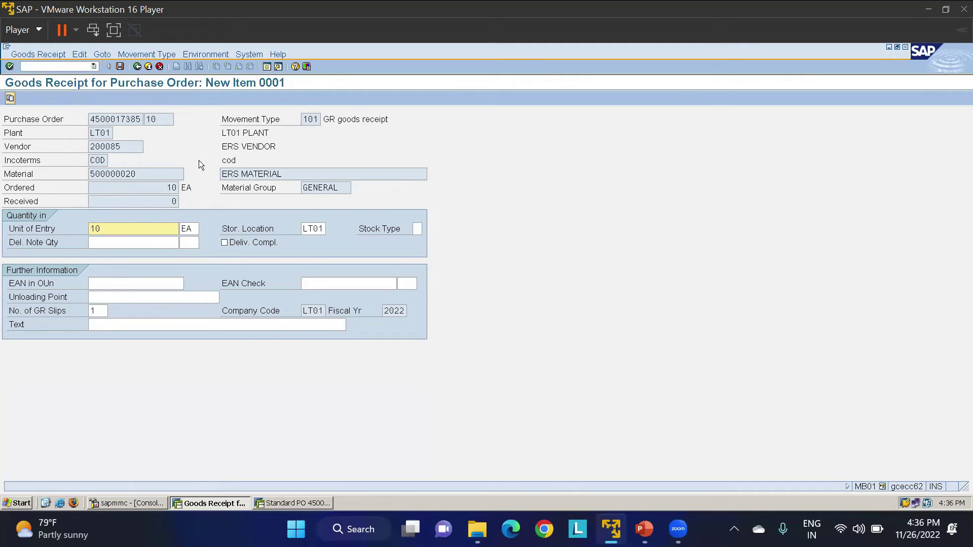
{"action": "left_click", "coordinate": [120, 67]}
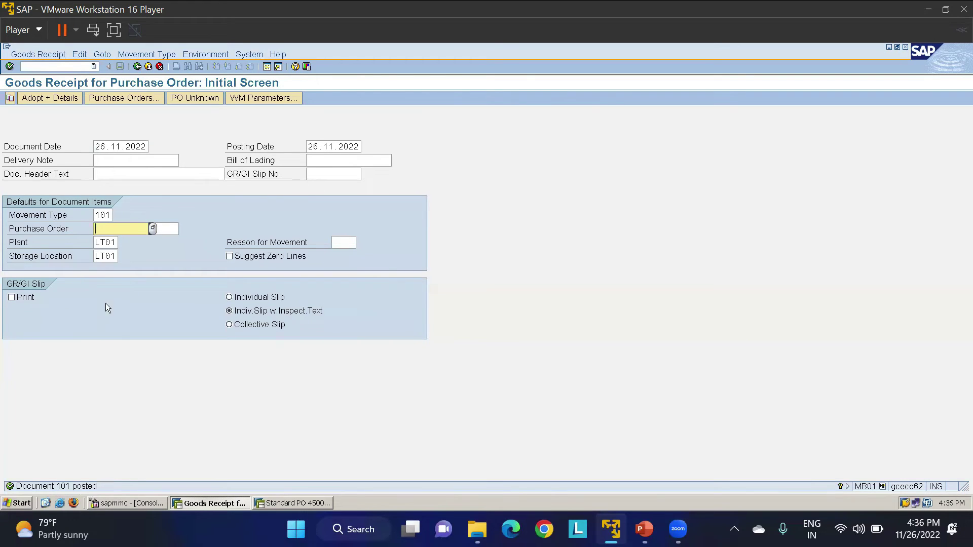
- Display the overview of material document 101 for year 2022 with transaction MB03
{"action": "left_click", "coordinate": [65, 66]}
{"action": "type", "text": "/NMB03"}
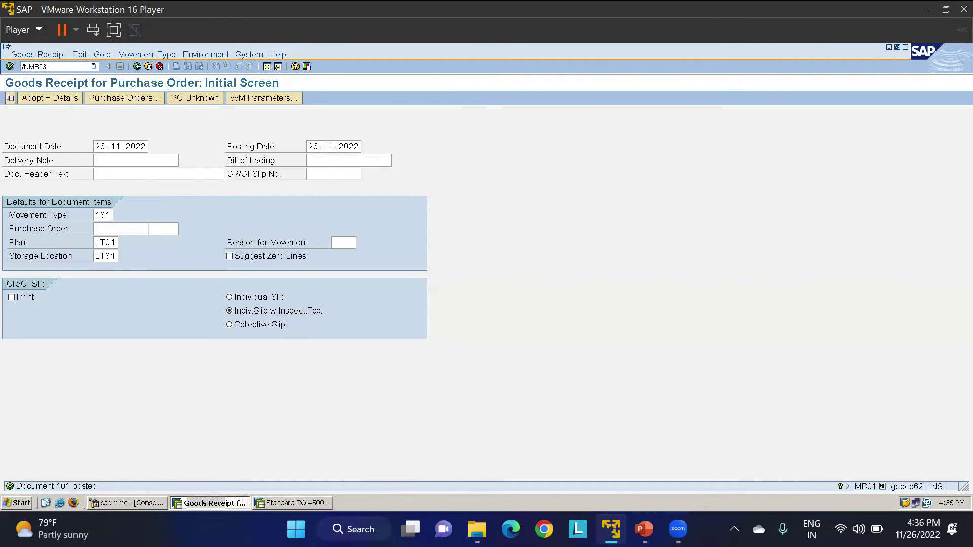
{"action": "key", "text": "Return"}
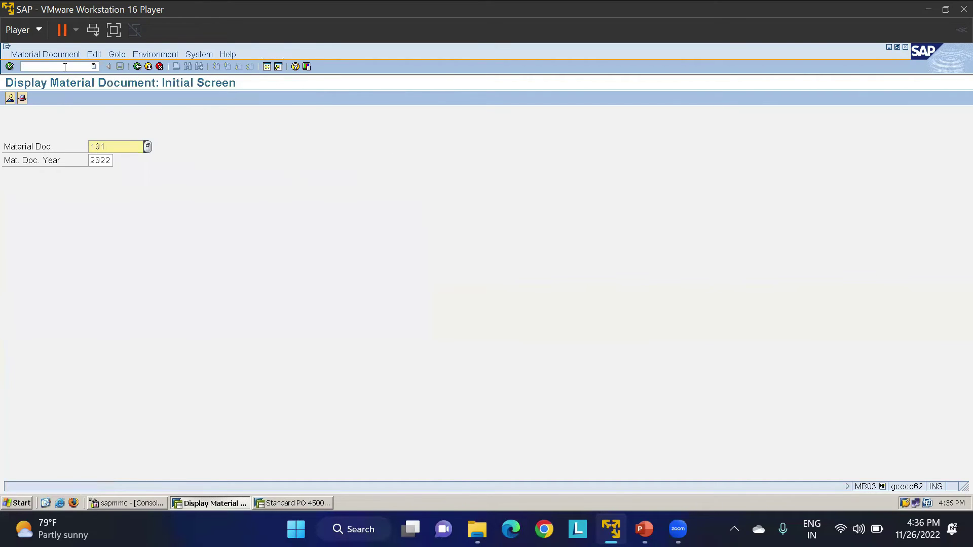
{"action": "key", "text": "Return"}
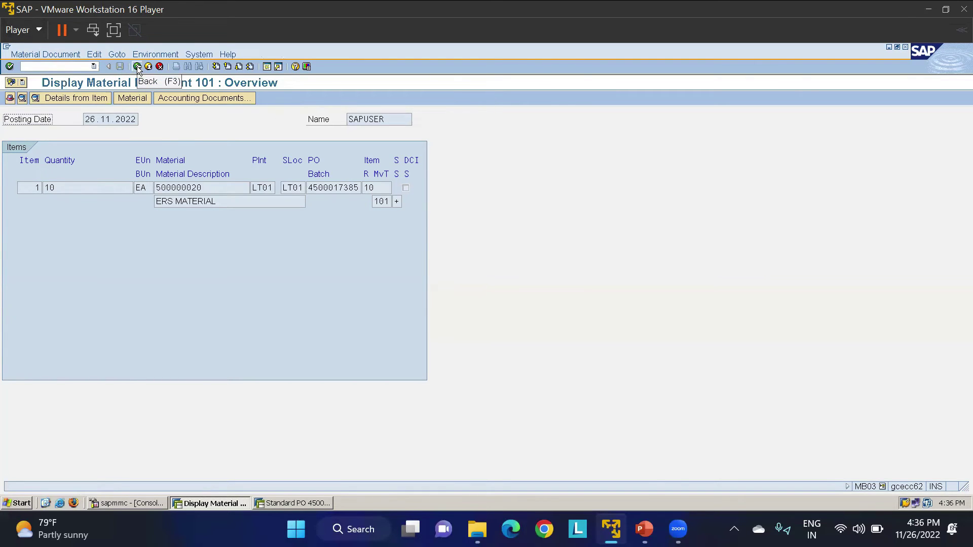
- Execute transaction MRRL as a test run for company code LT01, plant LT01 and the ERS vendor, with document selection 3
{"action": "left_click", "coordinate": [62, 67]}
{"action": "type", "text": "/NMRRL"}
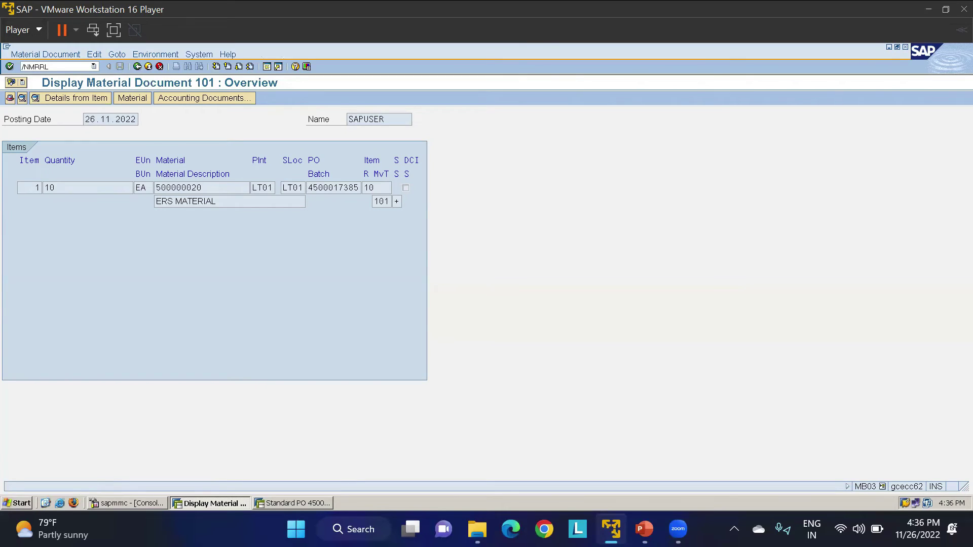
{"action": "key", "text": "Return"}
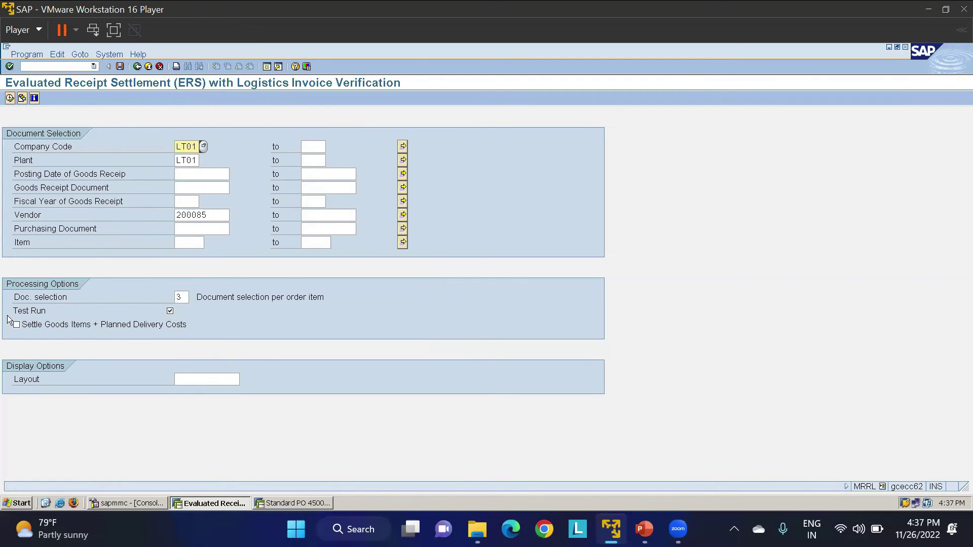
{"action": "left_click", "coordinate": [10, 98]}
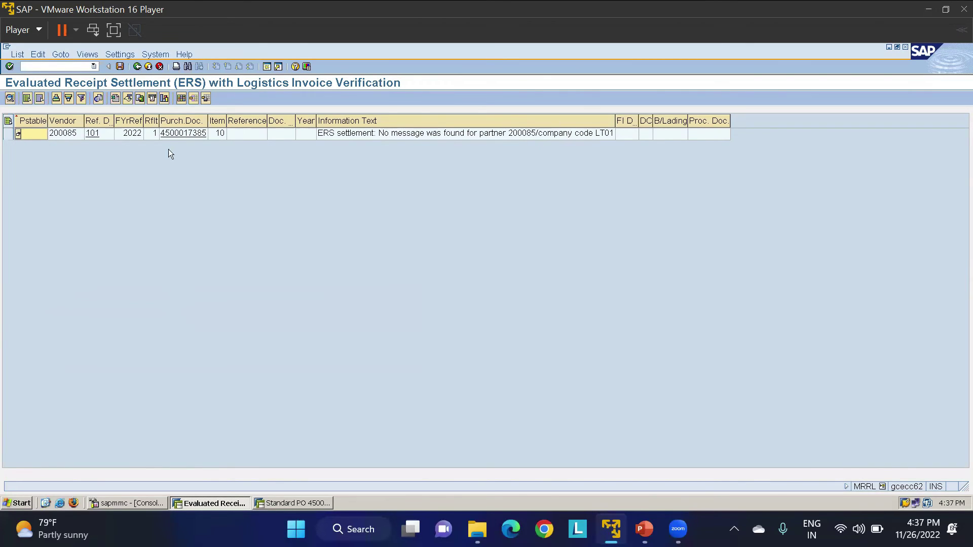
- Return to the ERS selection, turn off Test Run, enable Settle Goods Items + Planned Delivery Costs and execute the settlement
{"action": "left_click", "coordinate": [138, 67]}
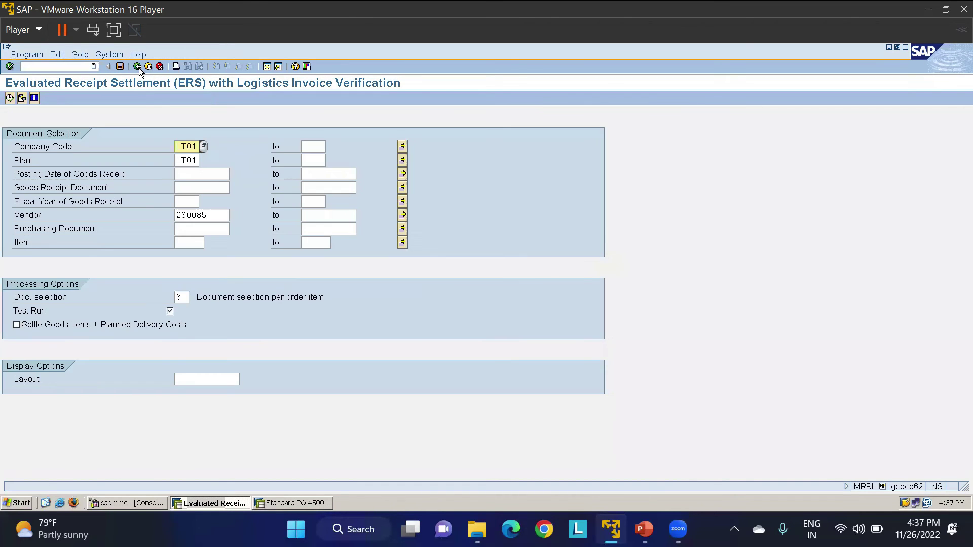
{"action": "left_click", "coordinate": [170, 311]}
{"action": "left_click", "coordinate": [18, 325]}
{"action": "left_click", "coordinate": [11, 99]}
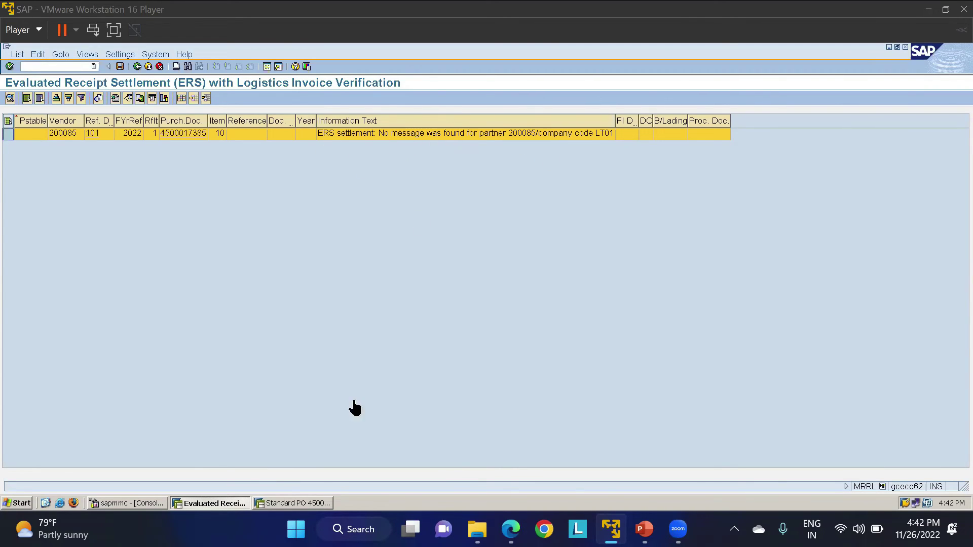
- In the purchase order session, open the creation of invoice verification output condition records with transaction MRM1
{"action": "left_click", "coordinate": [301, 502]}
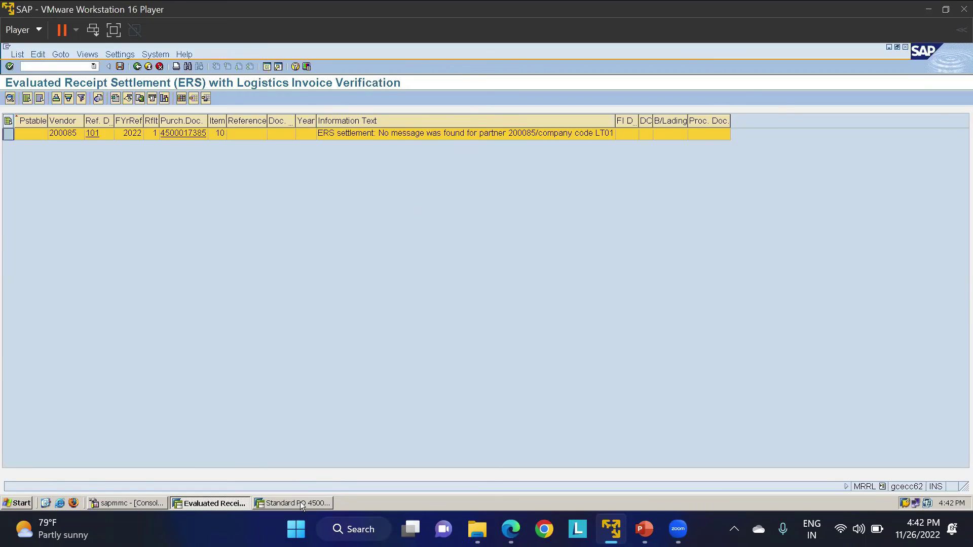
{"action": "left_click", "coordinate": [57, 68]}
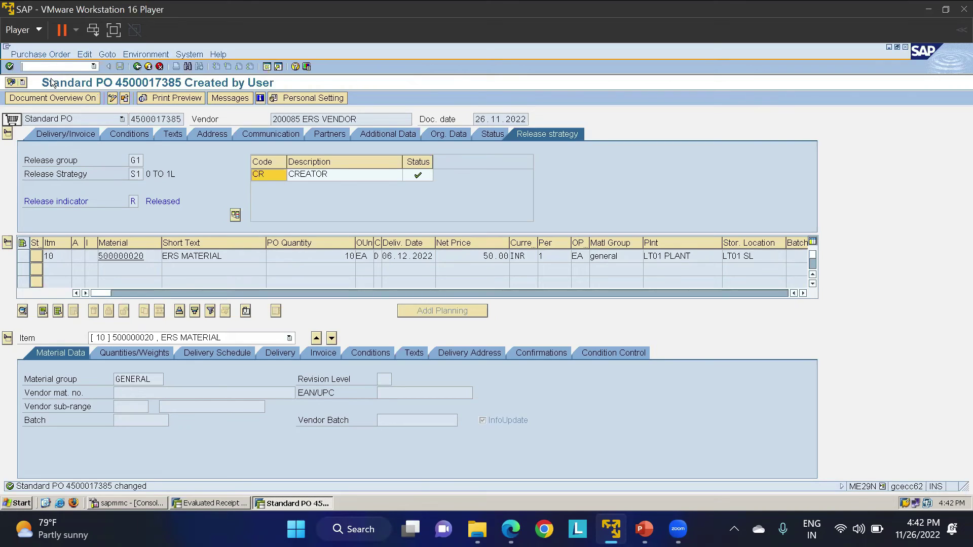
{"action": "type", "text": "/NMR1M"}
{"action": "key", "text": "Return"}
{"action": "type", "text": "/NMRM"}
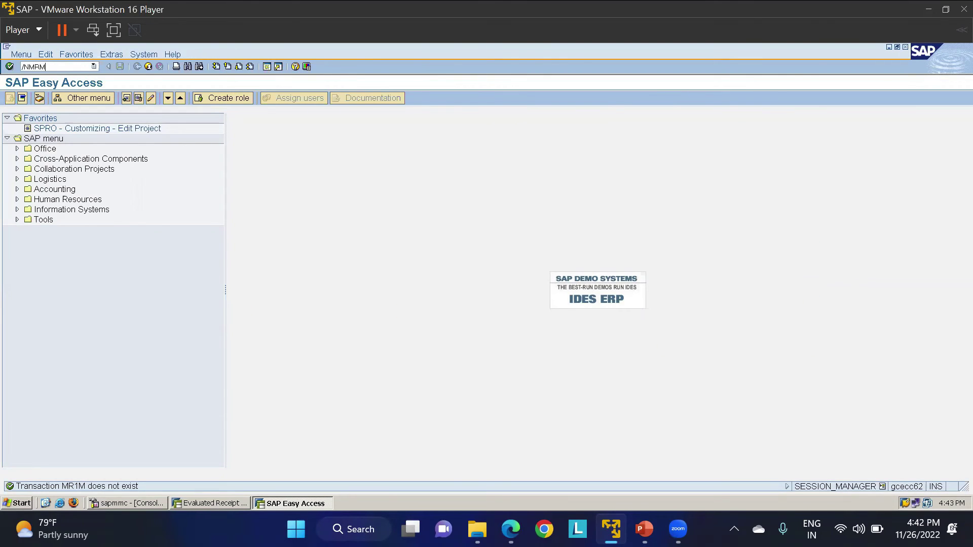
{"action": "type", "text": "1"}
{"action": "key", "text": "Return"}
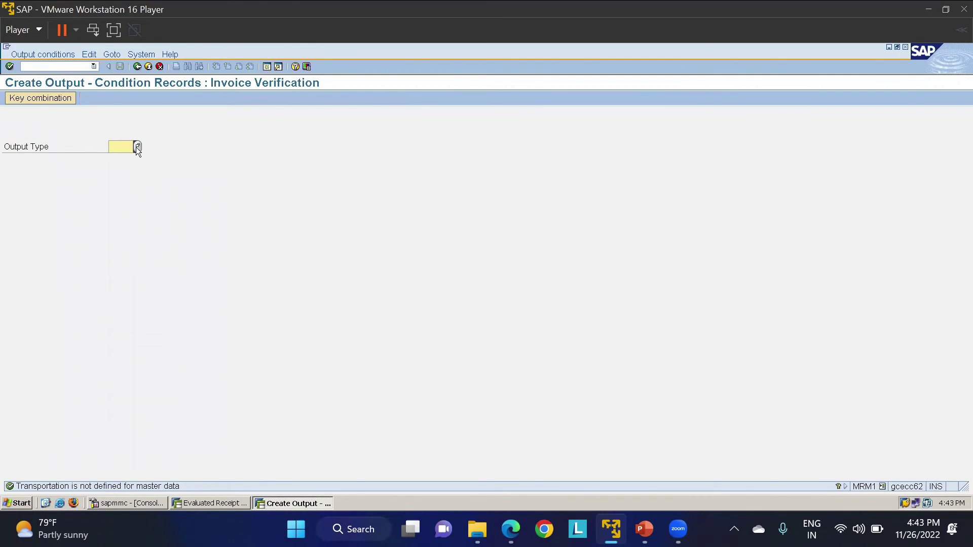
- Choose output type ERS (ERS Procedure) and the company code key combination for the condition record
{"action": "left_click", "coordinate": [137, 146]}
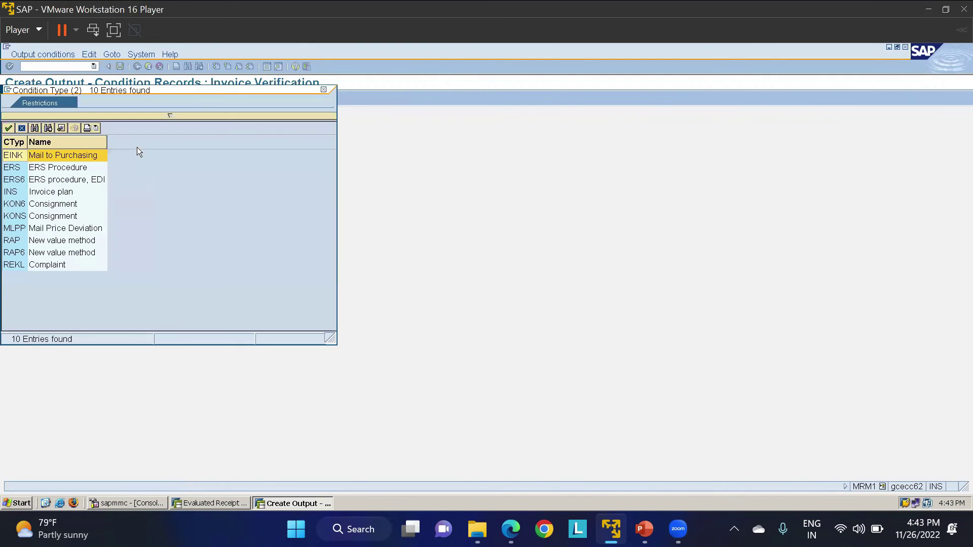
{"action": "double_click", "coordinate": [39, 171]}
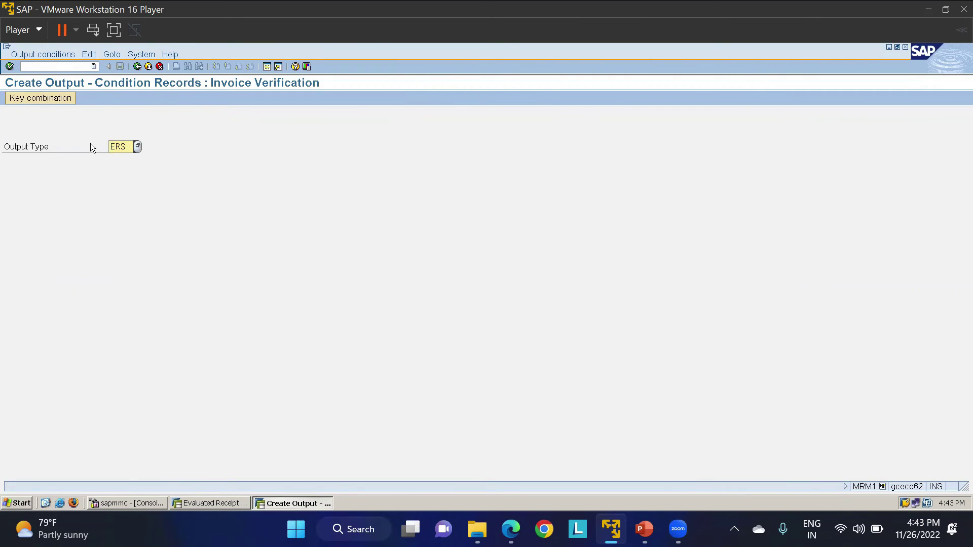
{"action": "key", "text": "Return"}
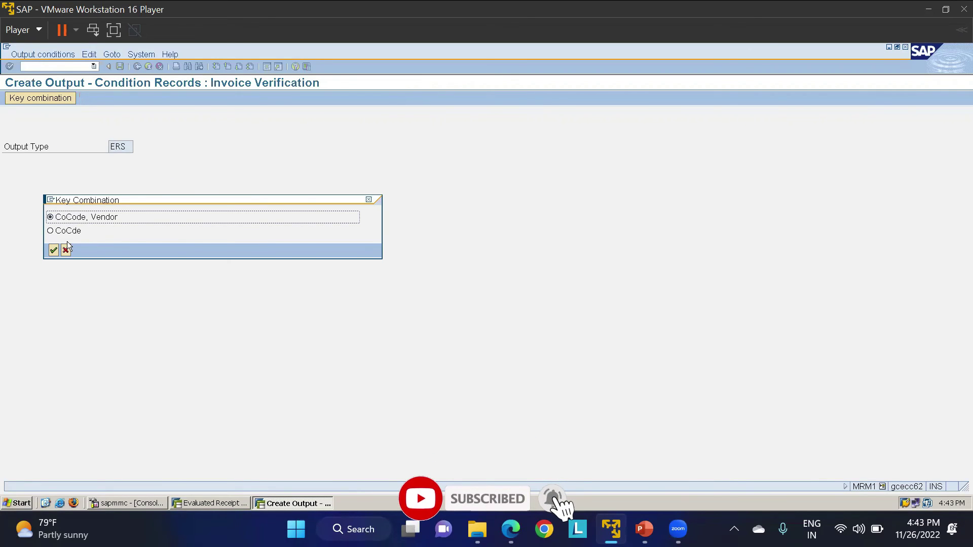
{"action": "left_click", "coordinate": [50, 232]}
{"action": "left_click", "coordinate": [53, 250]}
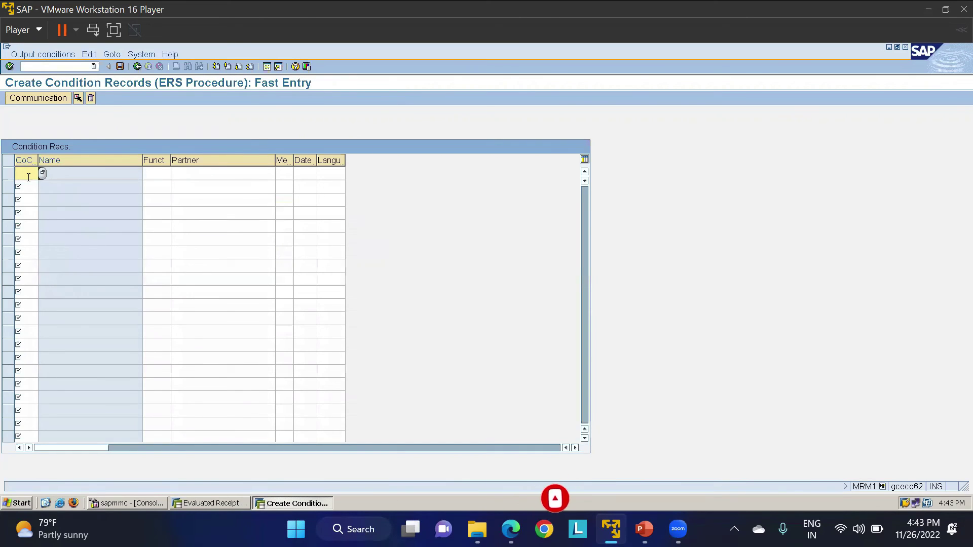
- Enter company code LT01, partner function OA (Ordering Address) and the ERS vendor number as partner in the first condition record
{"action": "type", "text": "LT01"}
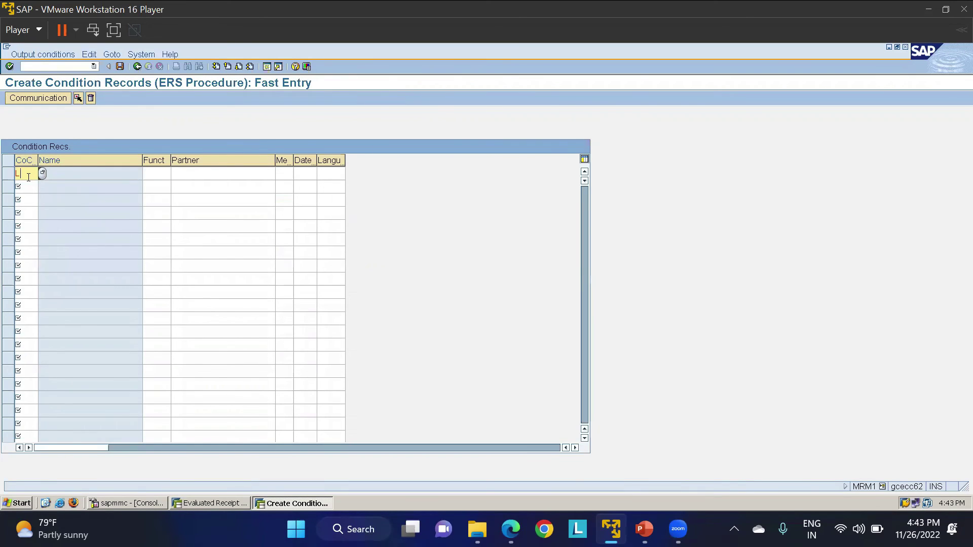
{"action": "left_click", "coordinate": [152, 174]}
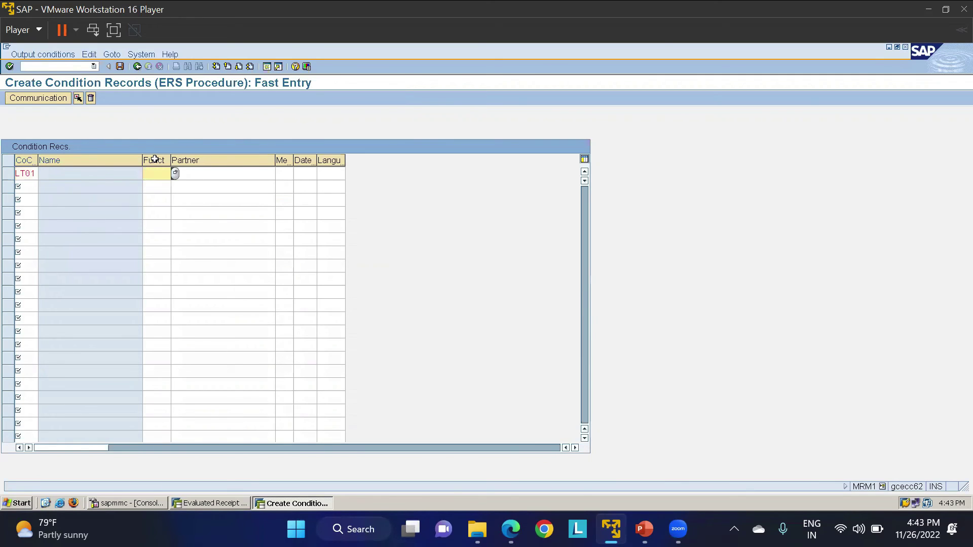
{"action": "left_click", "coordinate": [154, 160]}
{"action": "left_click", "coordinate": [175, 173]}
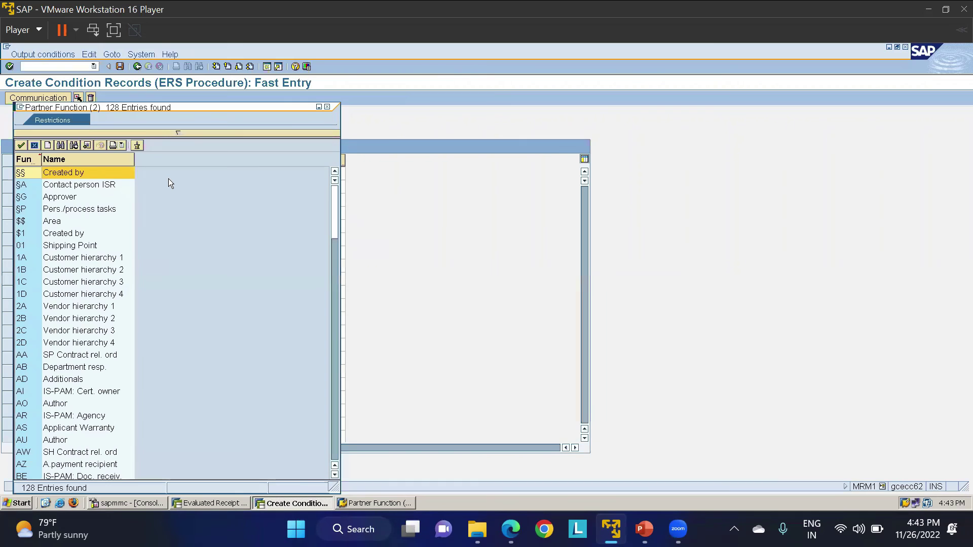
{"action": "scroll", "coordinate": [59, 284], "scroll_direction": "down", "scroll_amount": 4}
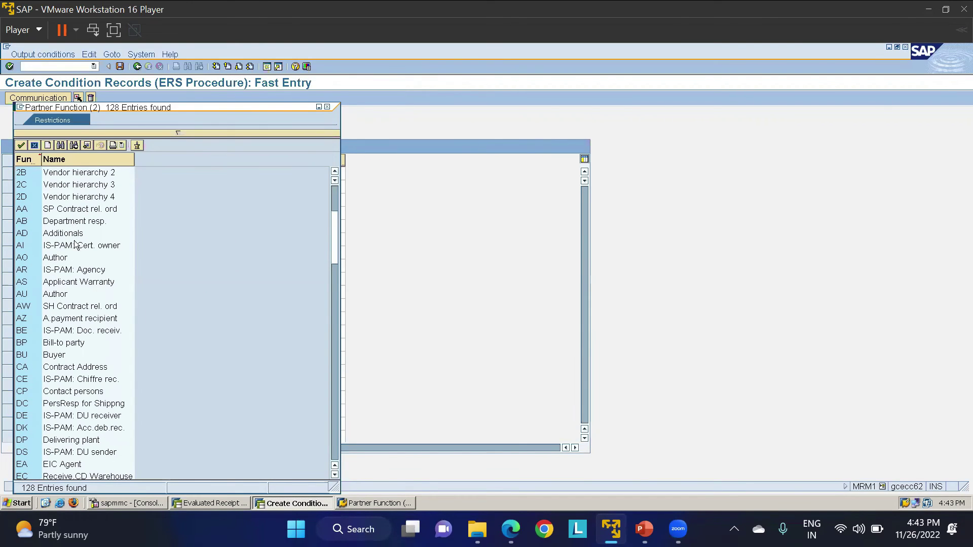
{"action": "scroll", "coordinate": [75, 257], "scroll_direction": "down", "scroll_amount": 12}
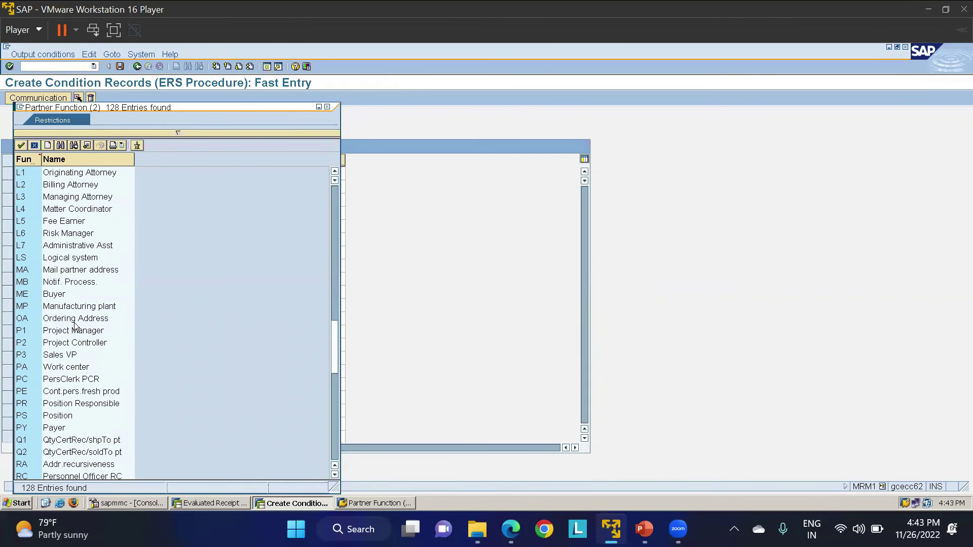
{"action": "double_click", "coordinate": [93, 320]}
{"action": "left_click", "coordinate": [215, 173]}
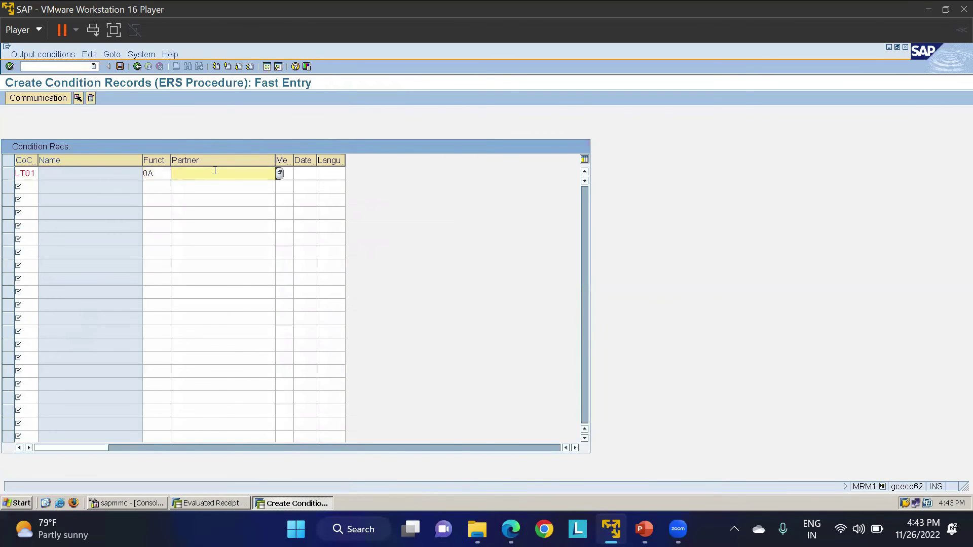
{"action": "type", "text": "200085"}
{"action": "key", "text": "Tab"}
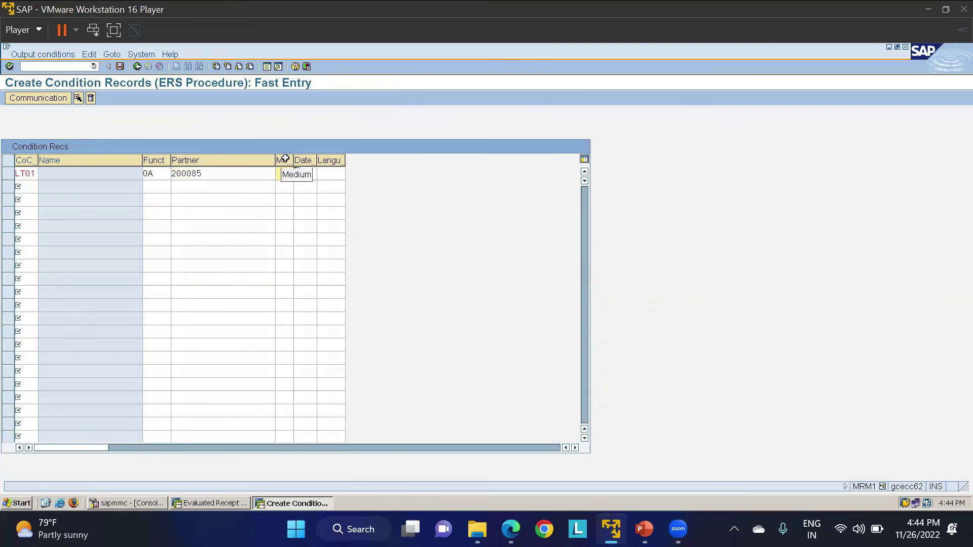
- Set the condition record's transmission medium to 1 (Print output), its date/time option to 4 and its language to EN
{"action": "left_click", "coordinate": [298, 175]}
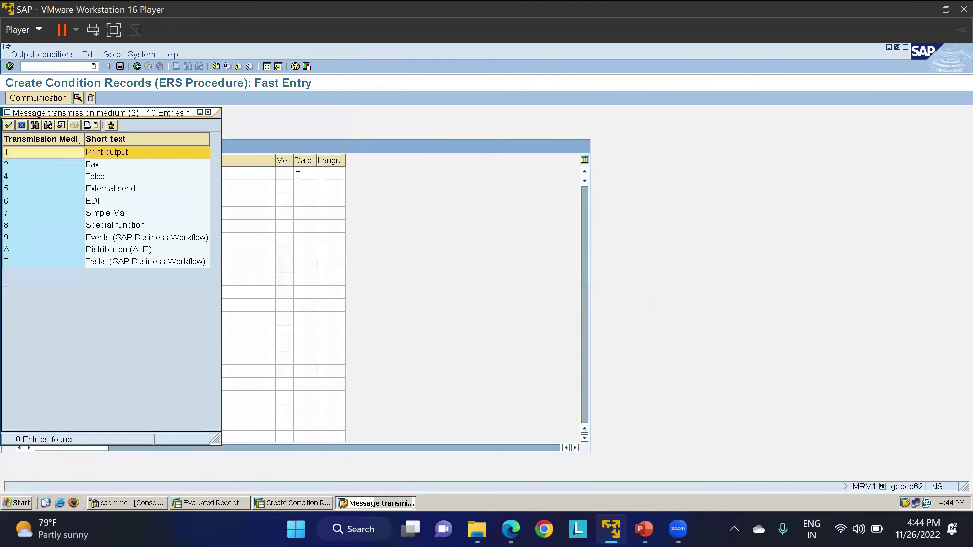
{"action": "double_click", "coordinate": [112, 154]}
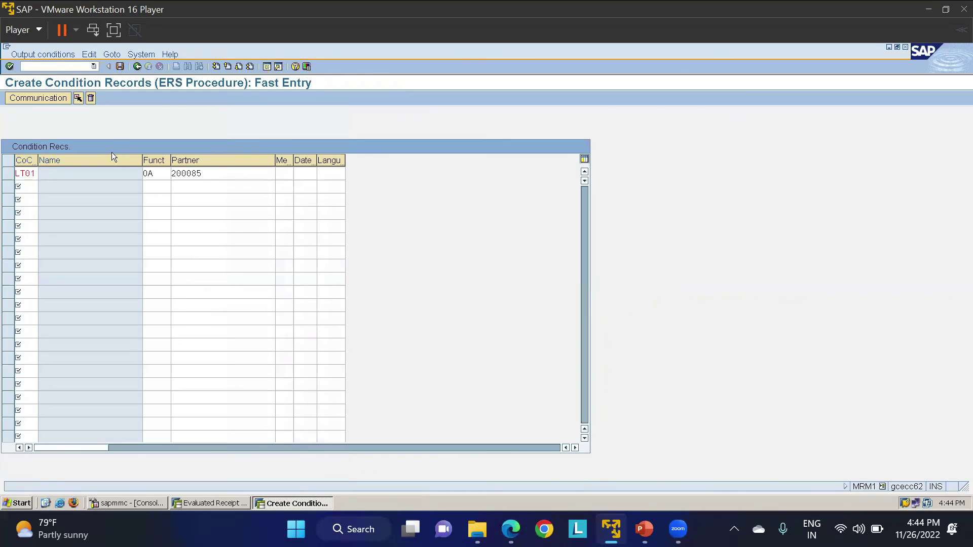
{"action": "left_click", "coordinate": [304, 175]}
{"action": "left_click", "coordinate": [321, 174]}
{"action": "double_click", "coordinate": [112, 189]}
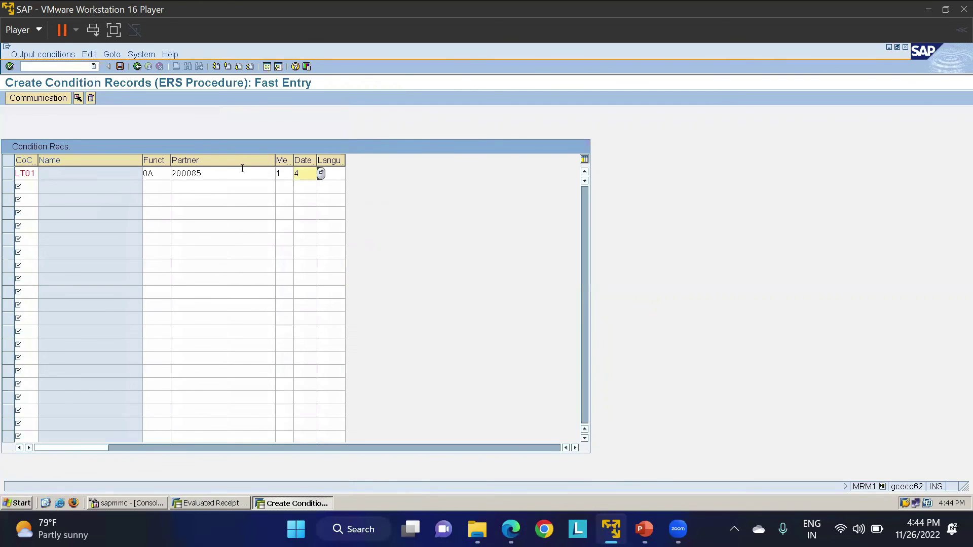
{"action": "left_click", "coordinate": [333, 173]}
{"action": "type", "text": "E"}
{"action": "left_click", "coordinate": [400, 248]}
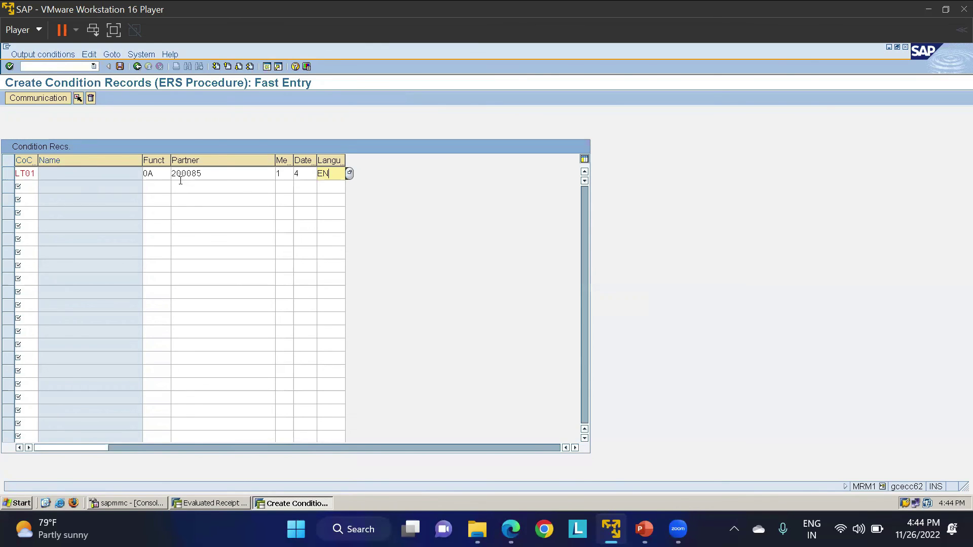
- Assign output device LP01 in the LT01 condition record's communication settings and save the condition record
{"action": "key", "text": "Return"}
{"action": "key", "text": "Return"}
{"action": "left_click", "coordinate": [7, 174]}
{"action": "left_click", "coordinate": [40, 97]}
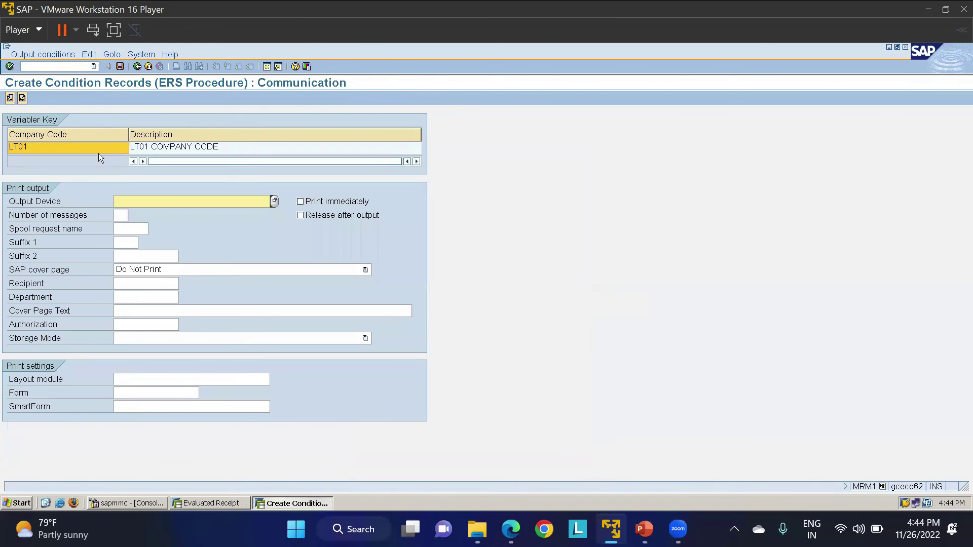
{"action": "left_click", "coordinate": [274, 204]}
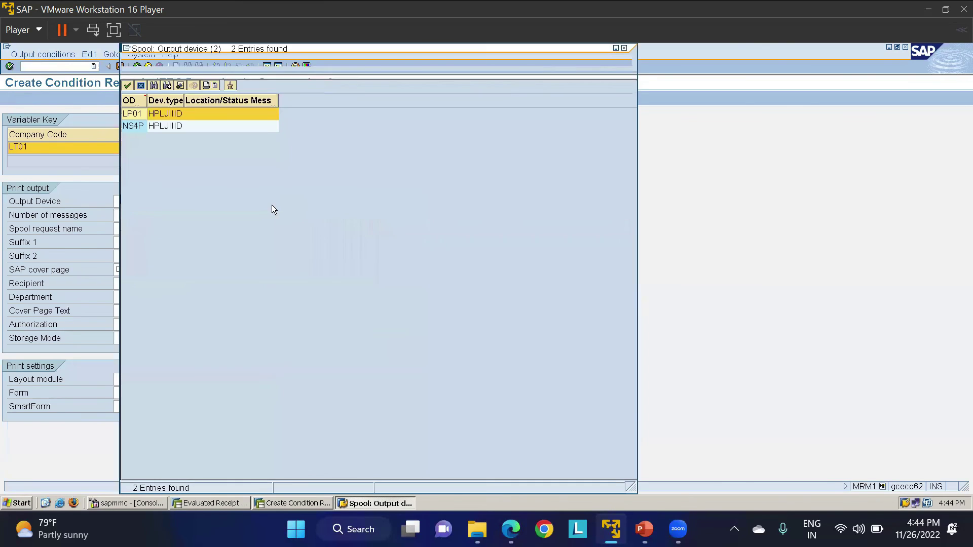
{"action": "double_click", "coordinate": [159, 115]}
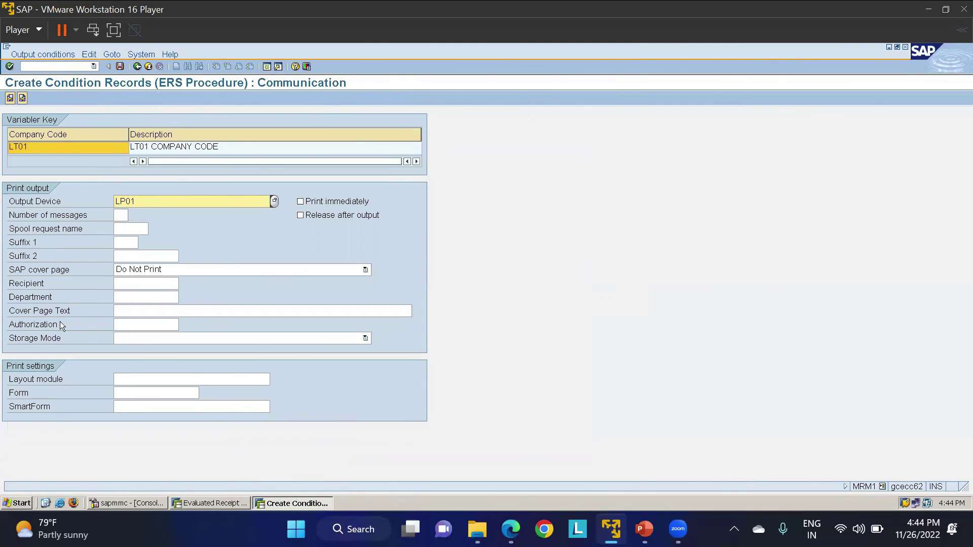
{"action": "left_click", "coordinate": [120, 282]}
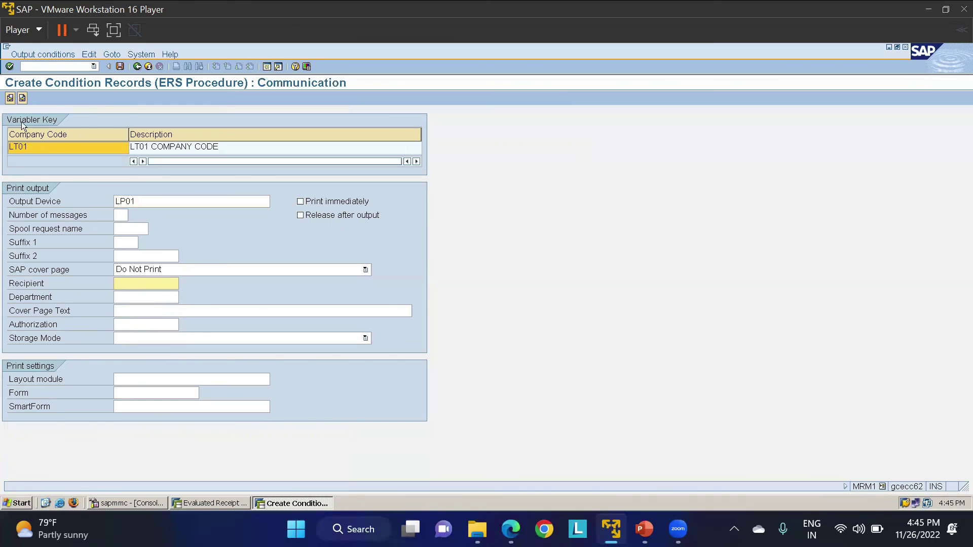
{"action": "left_click", "coordinate": [120, 67]}
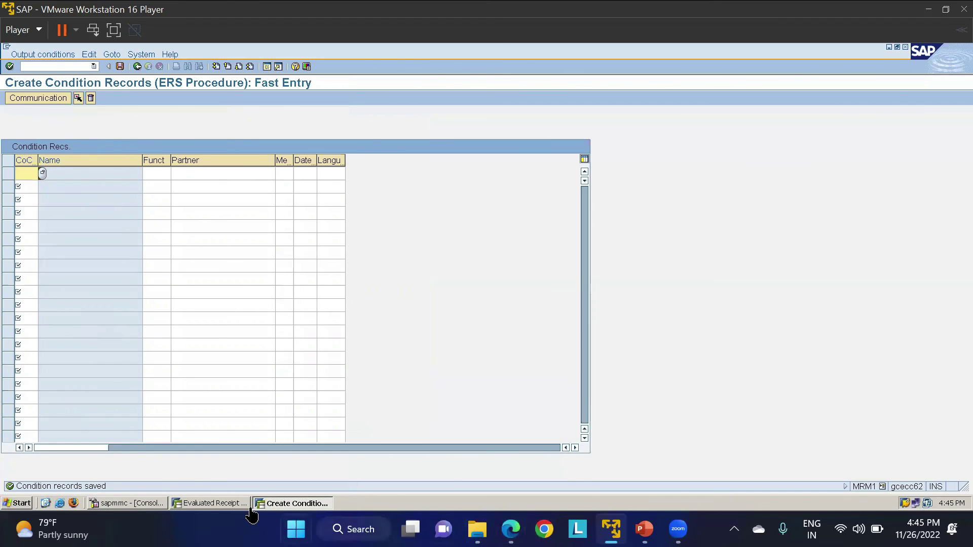
- Return to the MRRL session's selection screen and rerun the evaluated receipt settlement with the existing selection criteria
{"action": "left_click", "coordinate": [210, 504]}
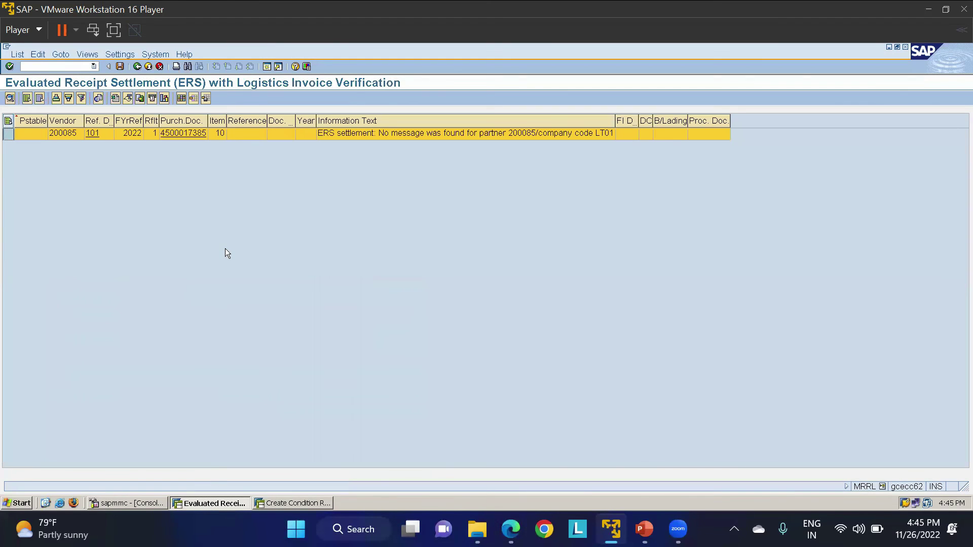
{"action": "left_click", "coordinate": [135, 67]}
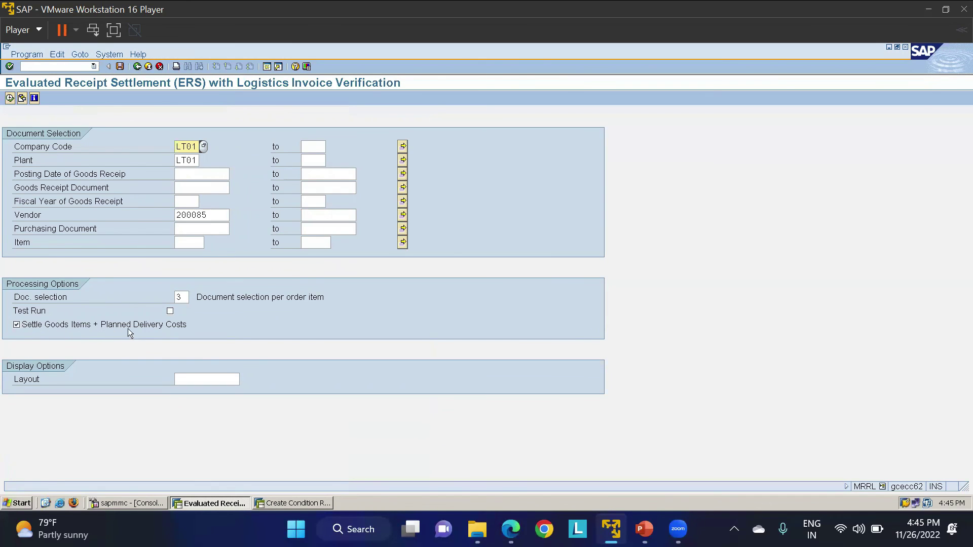
{"action": "left_click", "coordinate": [10, 98]}
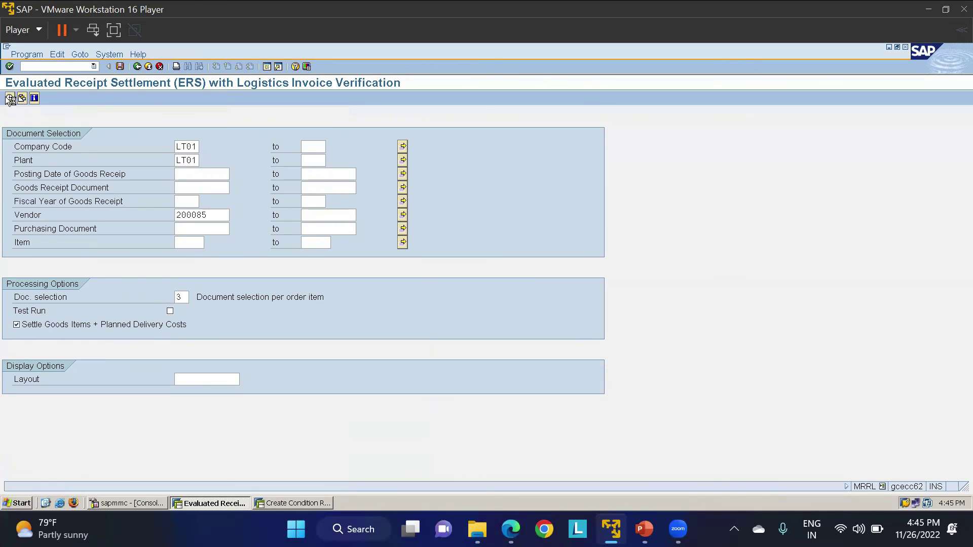